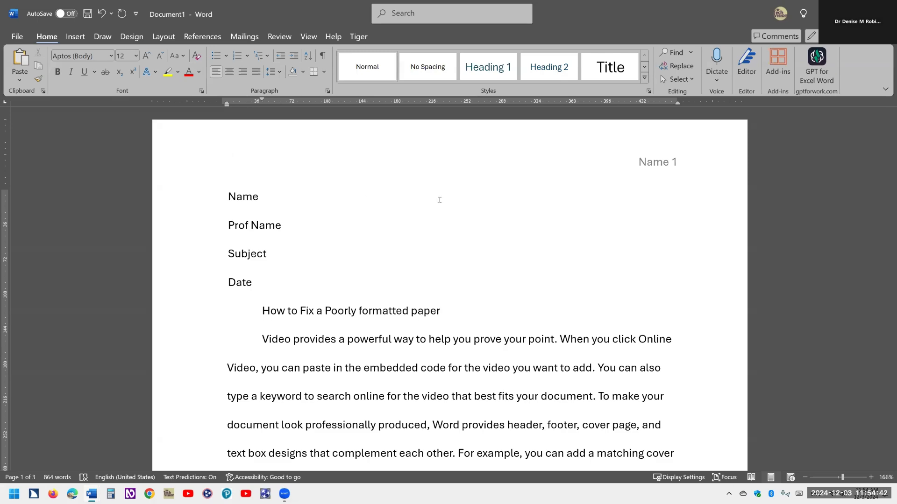
Look through the paper from the heading lines to the second page to examine its indentation and line spacing.
scroll(463, 214, down, 1)
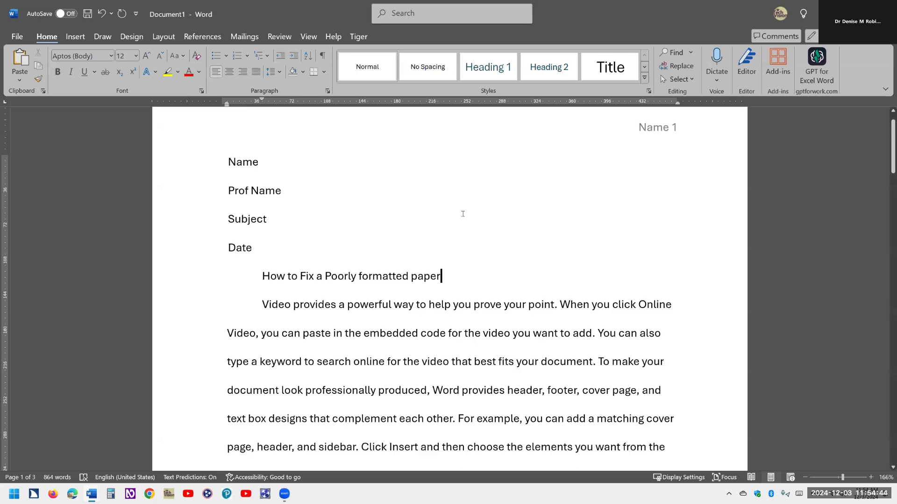
scroll(463, 213, down, 3)
scroll(463, 214, down, 5)
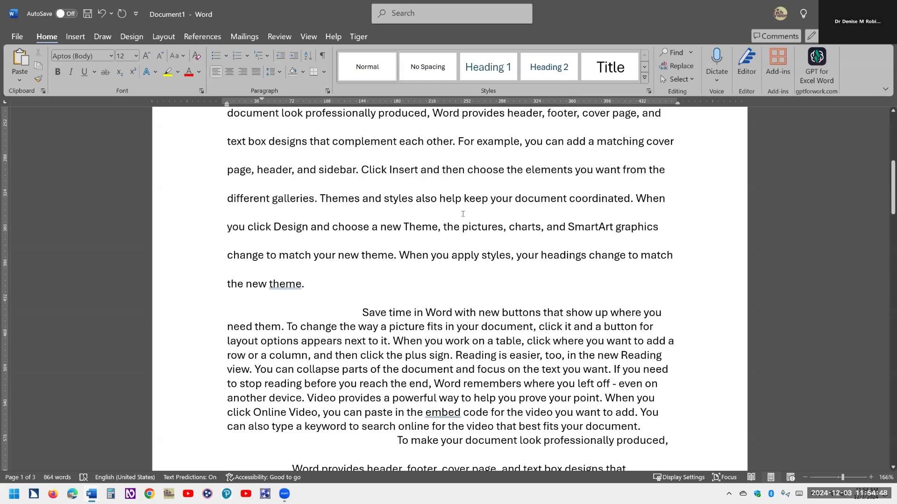
scroll(463, 214, down, 2)
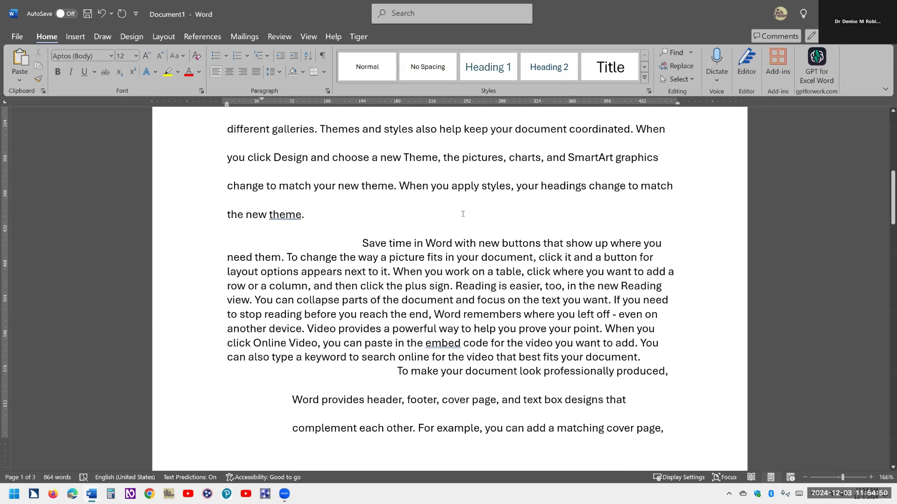
scroll(463, 214, down, 1)
scroll(463, 214, down, 1)
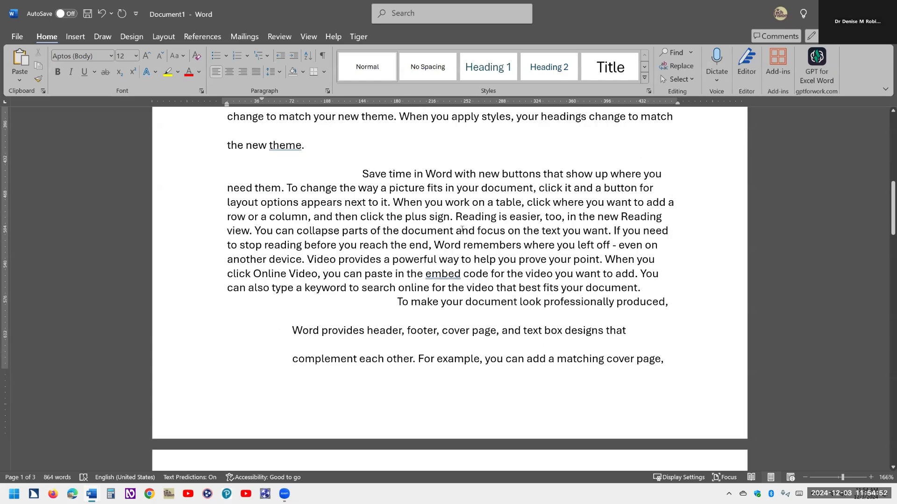
scroll(462, 229, down, 2)
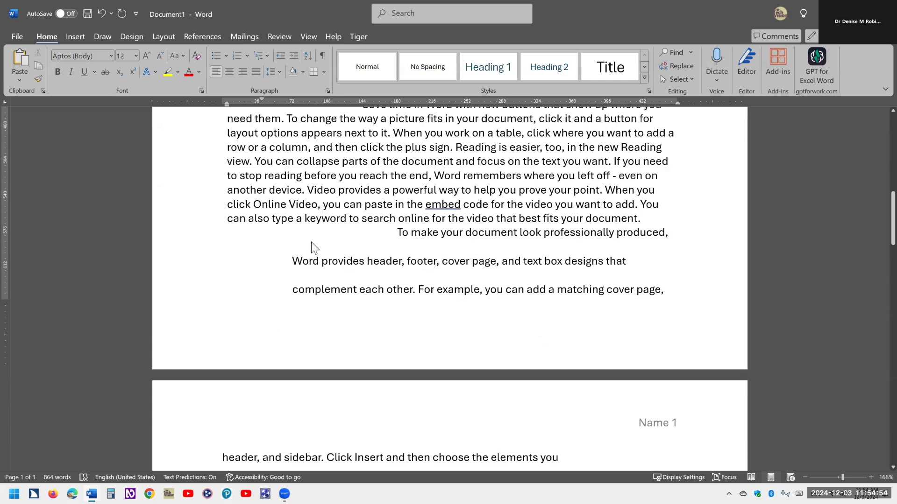
scroll(311, 242, down, 6)
scroll(312, 242, up, 16)
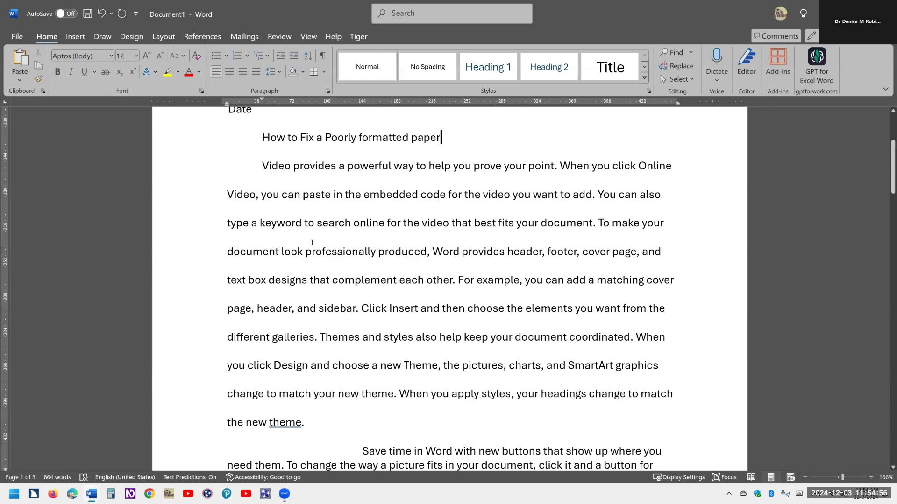
scroll(312, 242, up, 5)
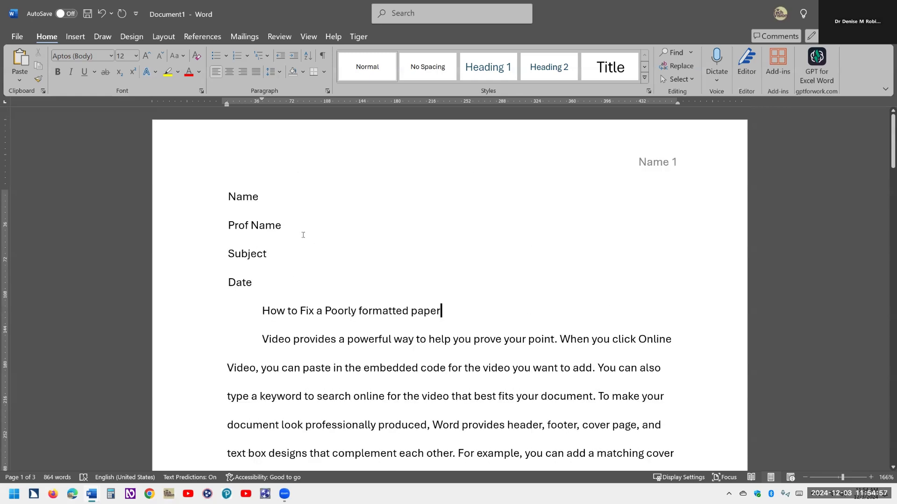
Check the paragraph settings of the Name line at the start of the paper.
click(175, 149)
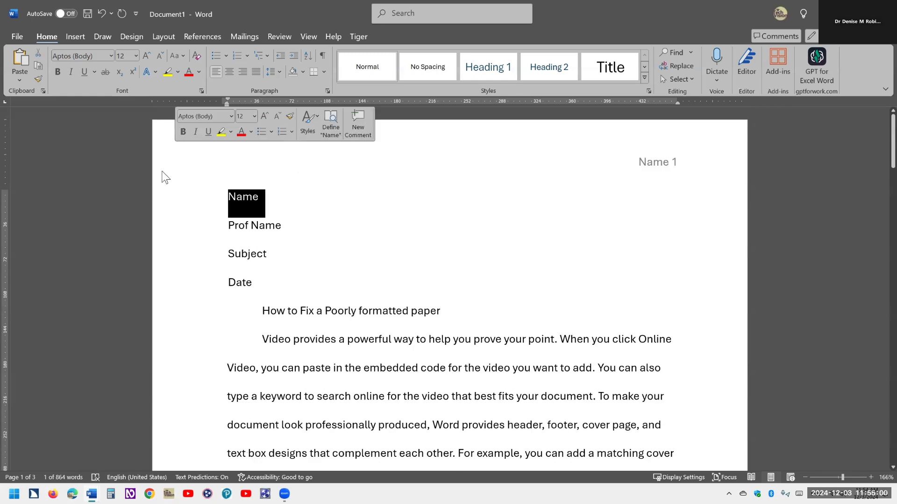
key(Left)
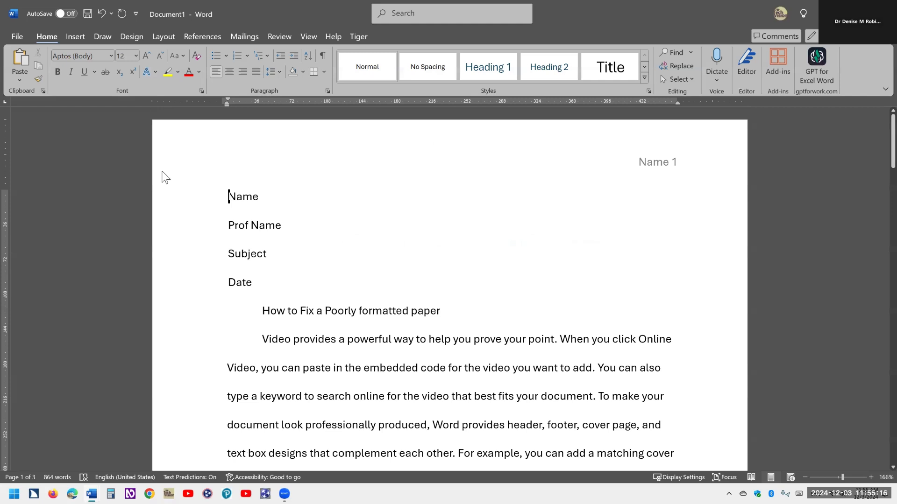
key(alt+h)
key(p)
key(g)
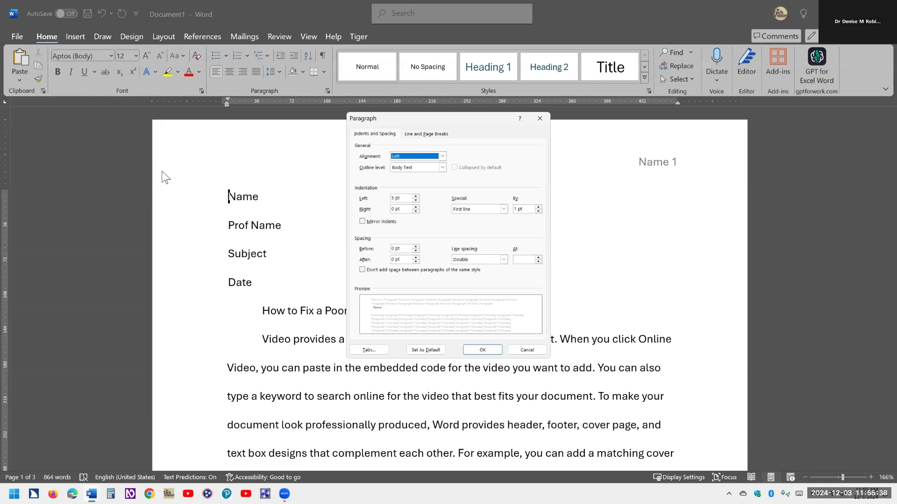
key(Return)
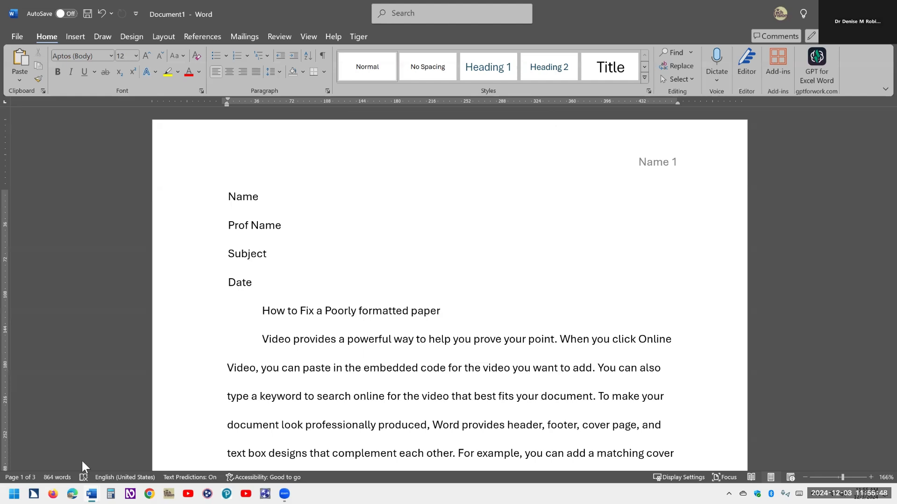
Open the %appdata%\Microsoft\Templates folder in File Explorer through the Windows Run command.
key(super+r)
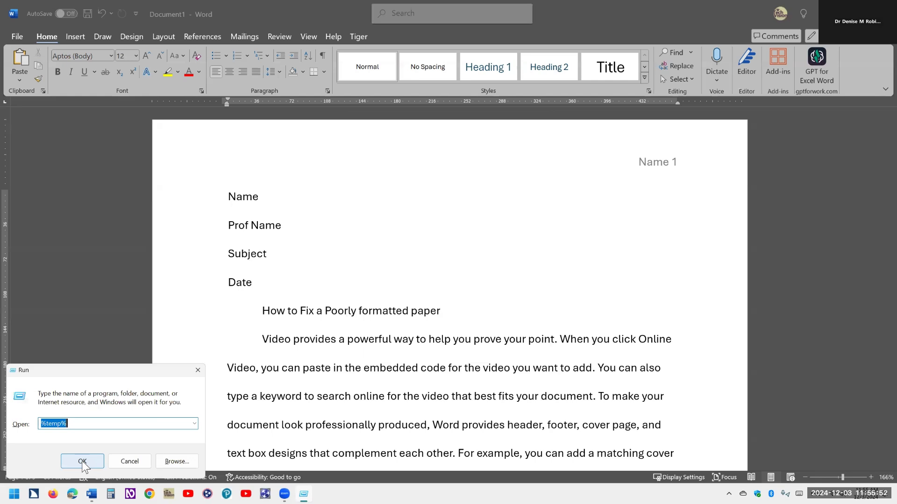
text(%appda)
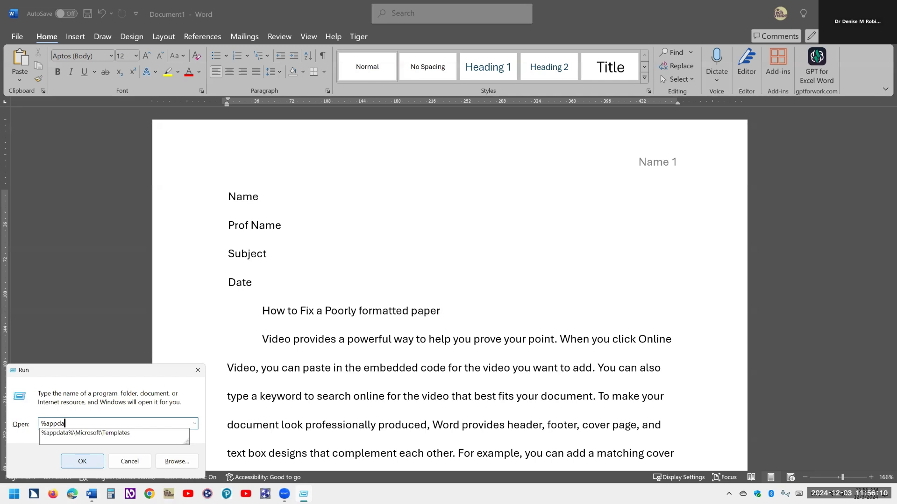
key(Down)
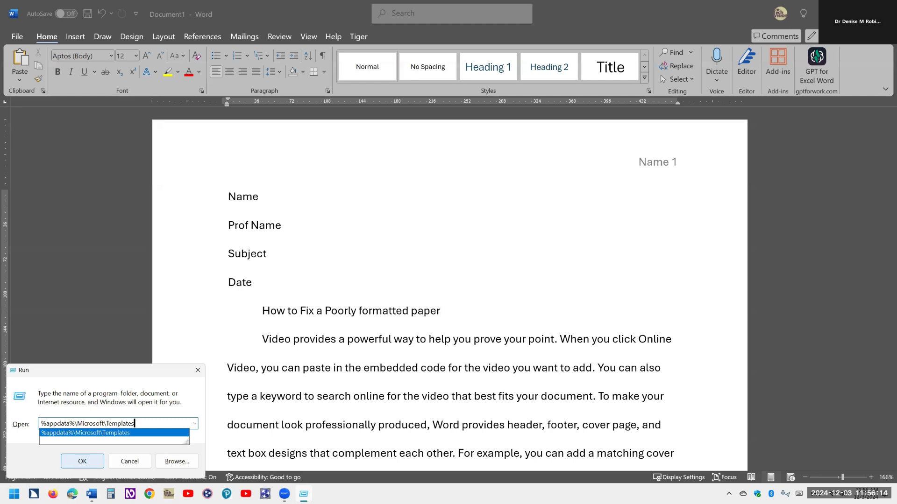
key(Return)
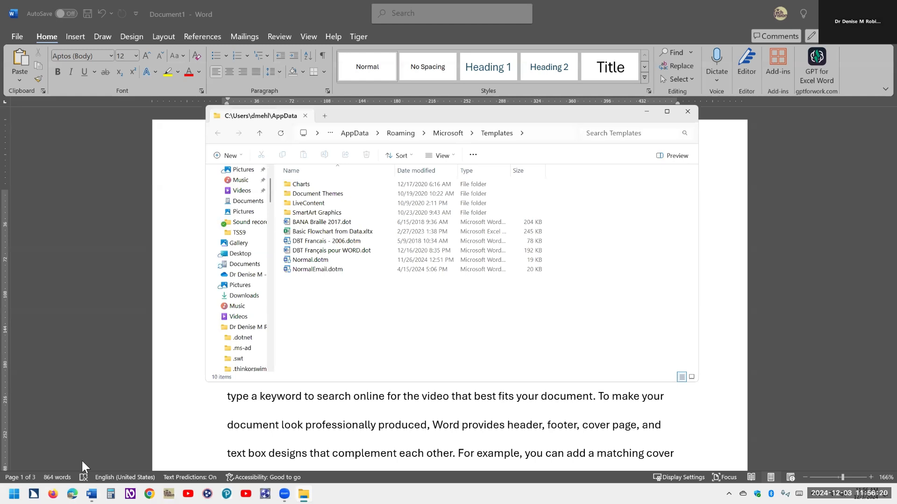
Try to delete the Normal.dotm template, and close the Templates folder window.
key(n)
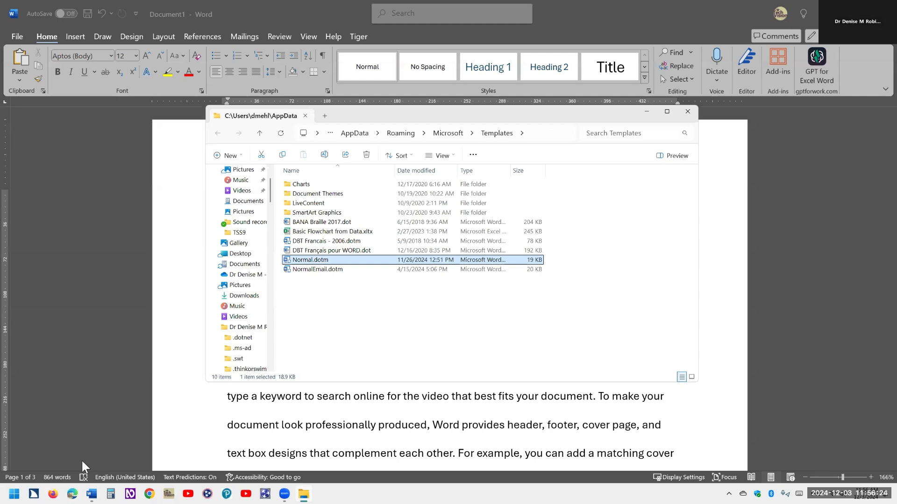
key(Delete)
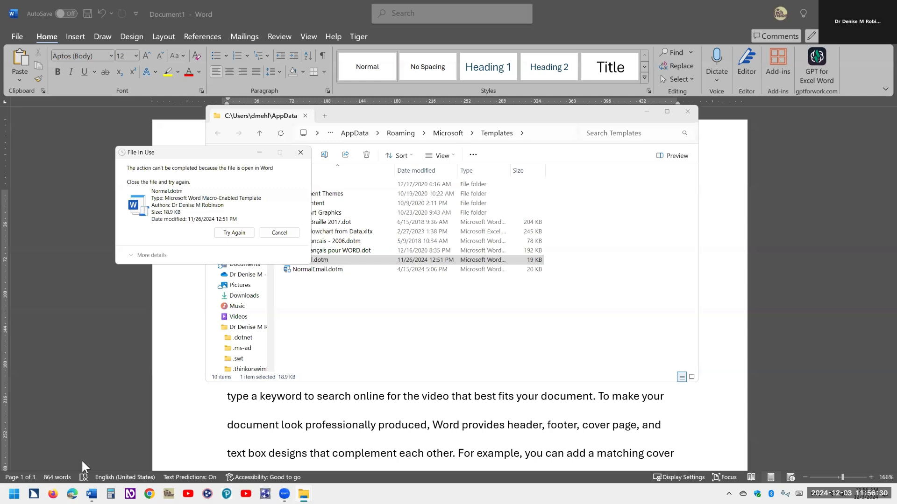
key(Escape)
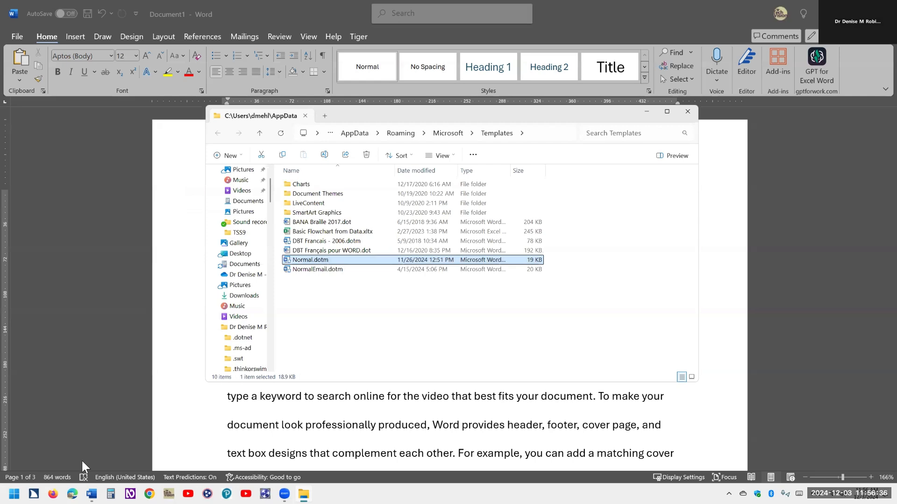
key(alt+F4)
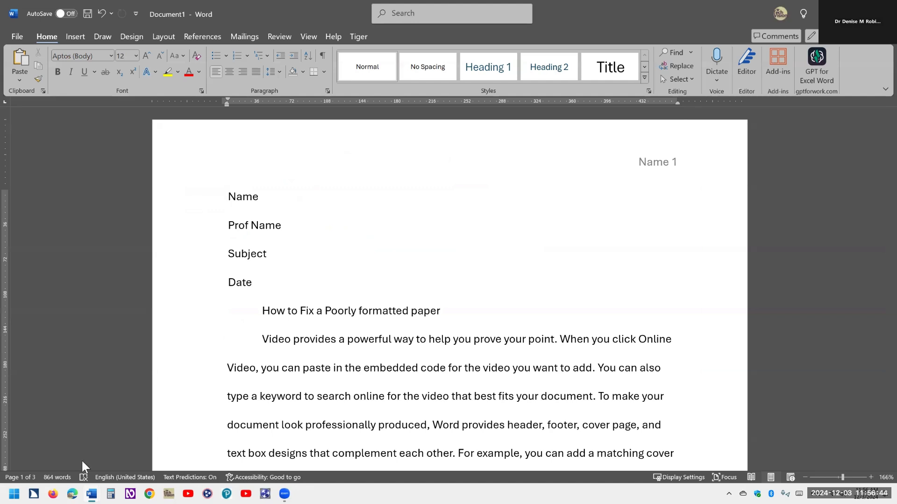
In the Name line's paragraph settings, set the left indentation to 0 and the special indentation to (none).
key(alt+o)
key(p)
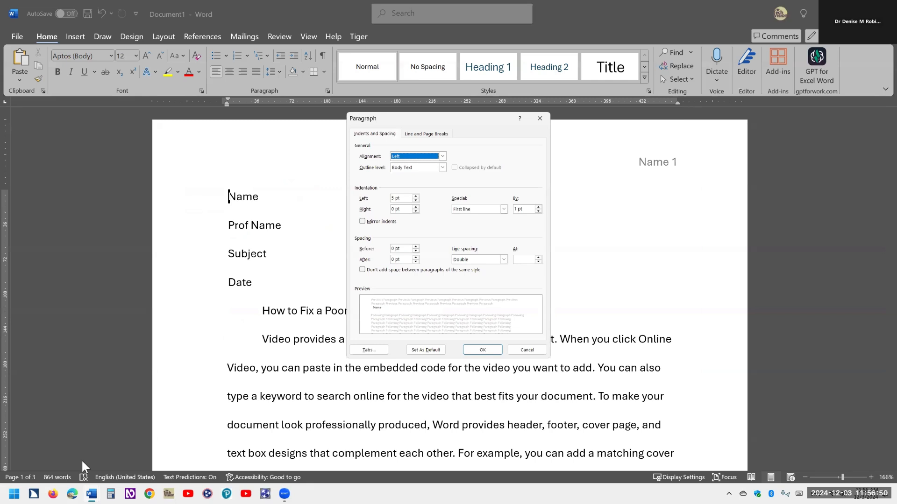
key(Tab)
key(Tab)
text(0)
key(Tab)
key(Tab)
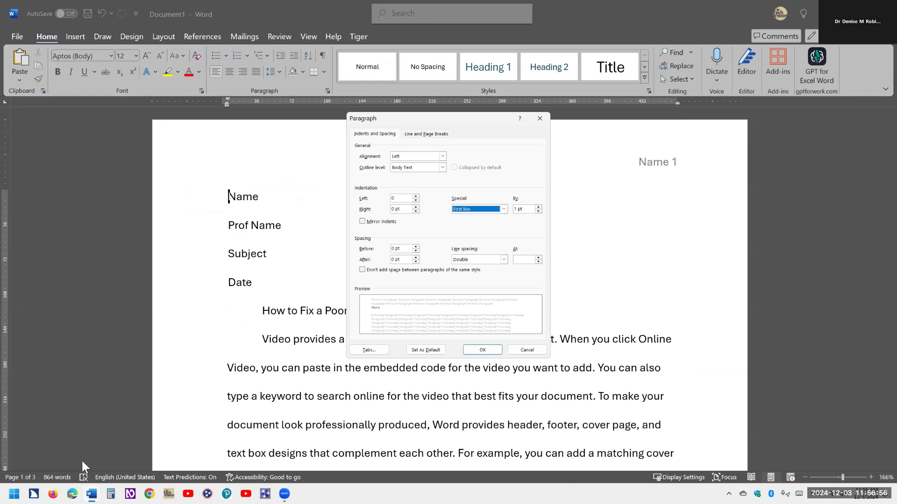
key(alt+Down)
key(Up)
Set the line spacing to Single and make these paragraph settings the default for all documents based on the Normal.dotm template.
key(Tab)
key(Tab)
key(Tab)
key(Tab)
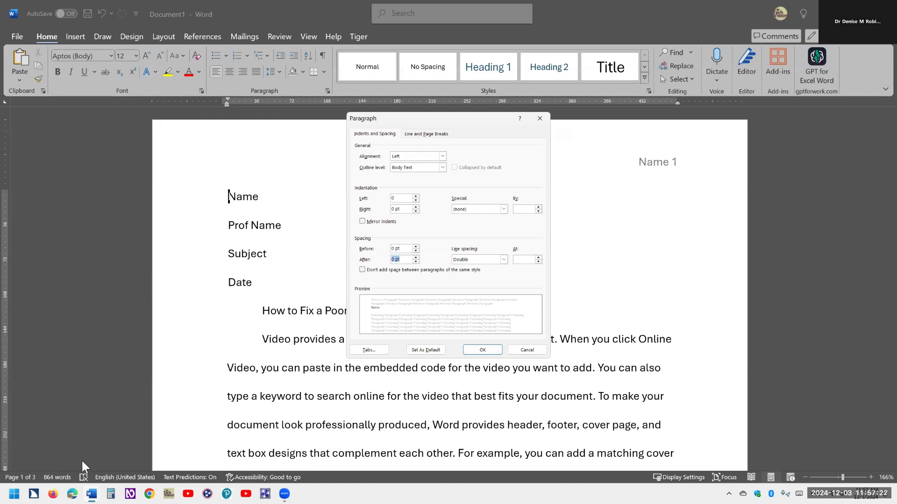
key(Tab)
key(alt+Down)
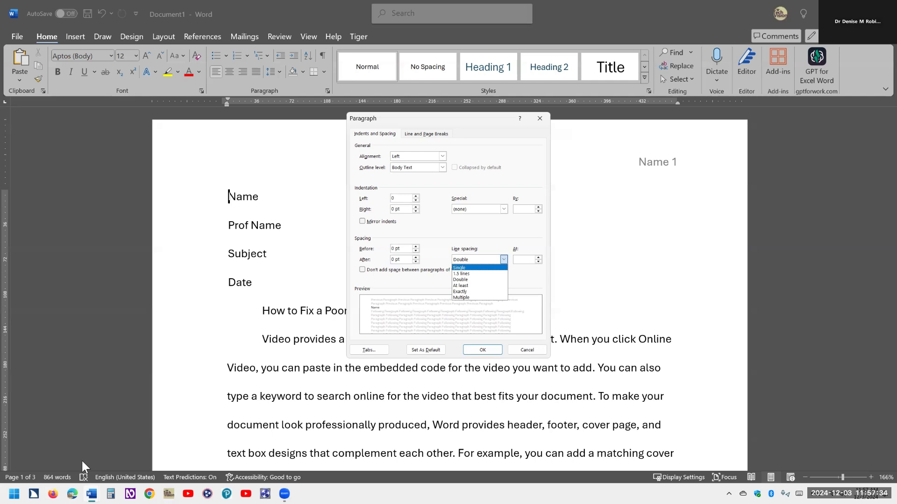
key(Return)
key(Tab)
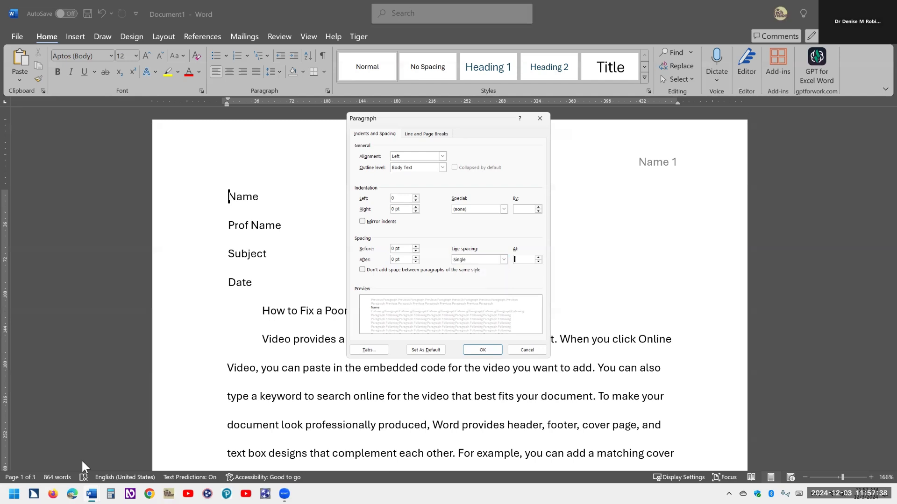
key(alt+d)
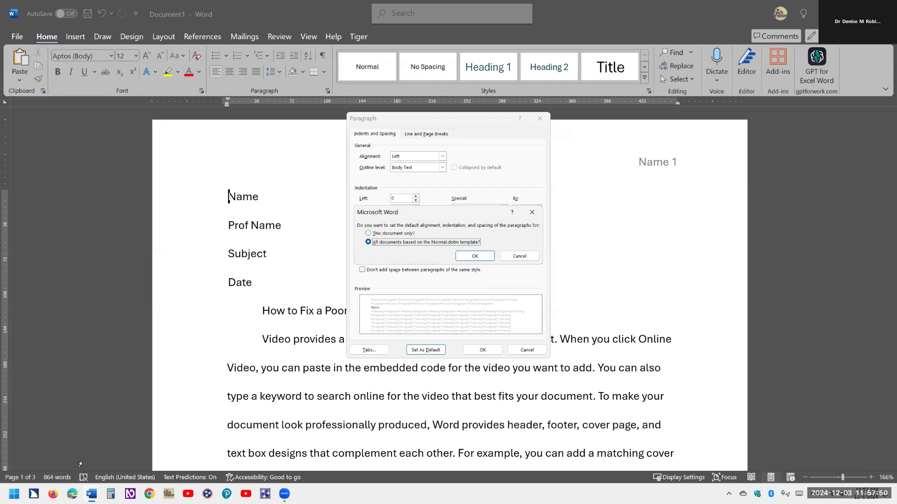
key(Return)
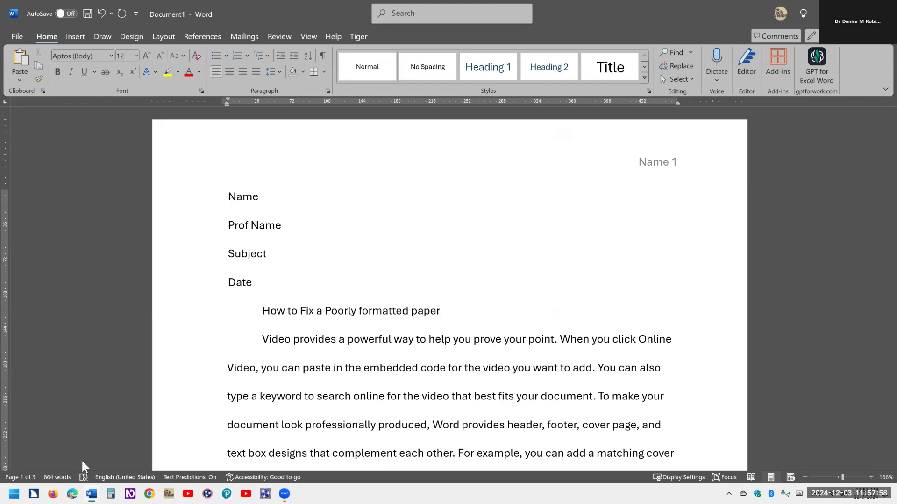
Display the pages of the paper side by side at 60% zoom to examine the overall layout.
key(alt+v)
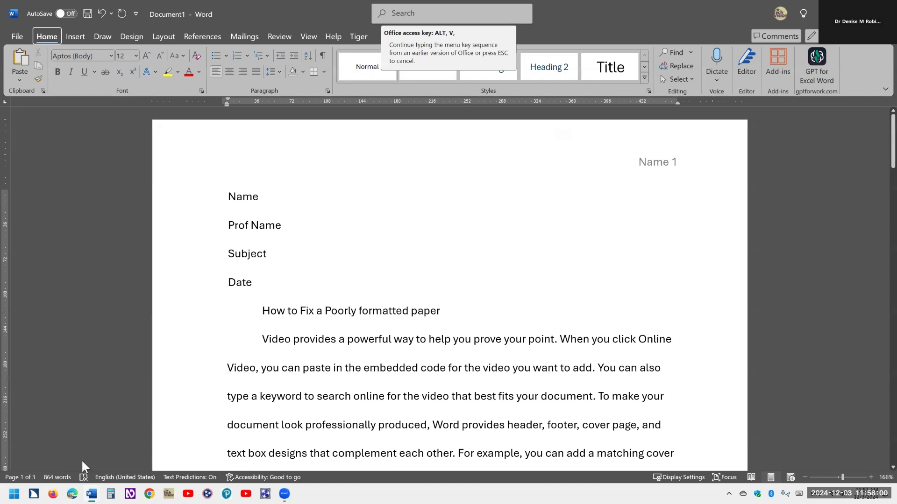
key(z)
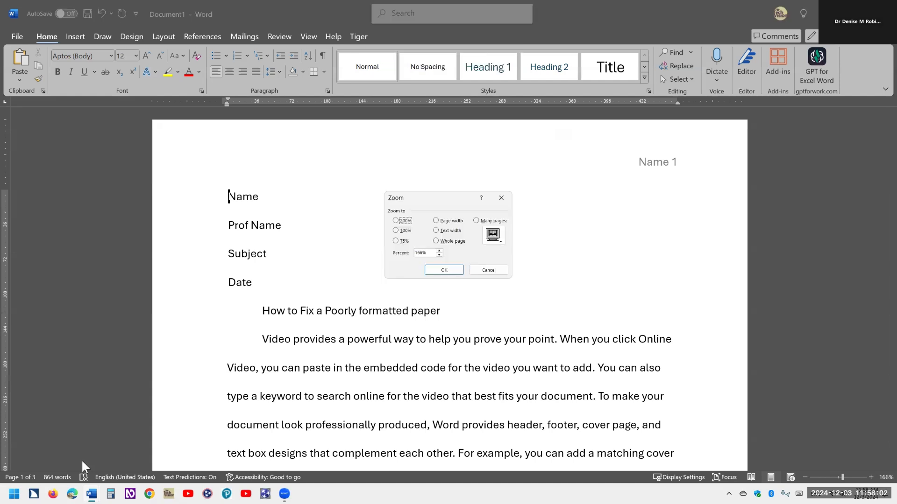
key(alt+m)
key(Return)
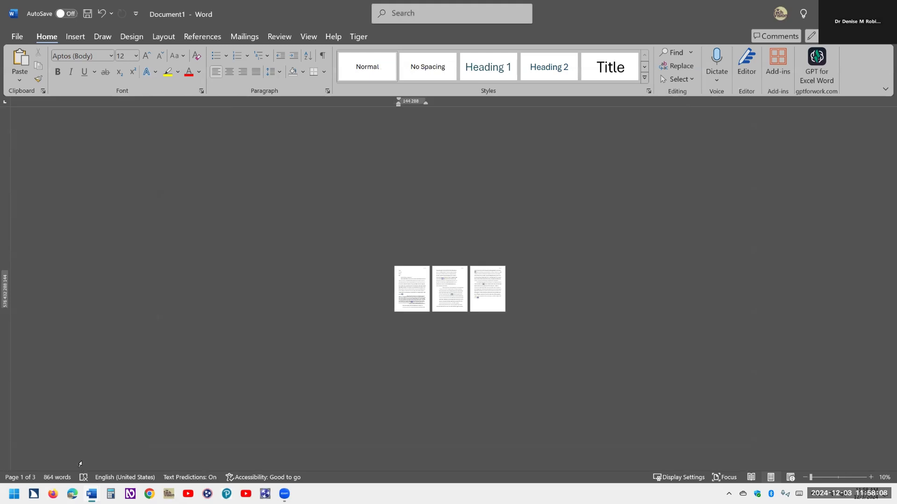
scroll(80, 463, up, 3)
scroll(80, 464, up, 1)
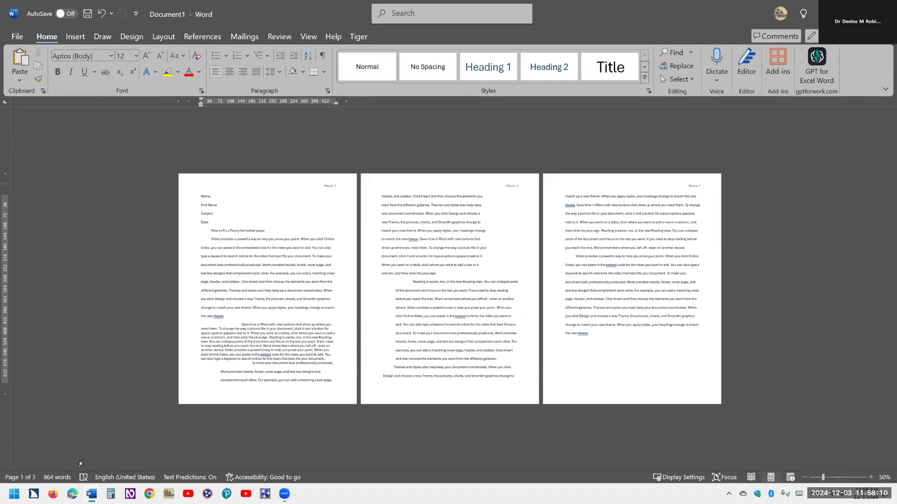
scroll(80, 464, up, 1)
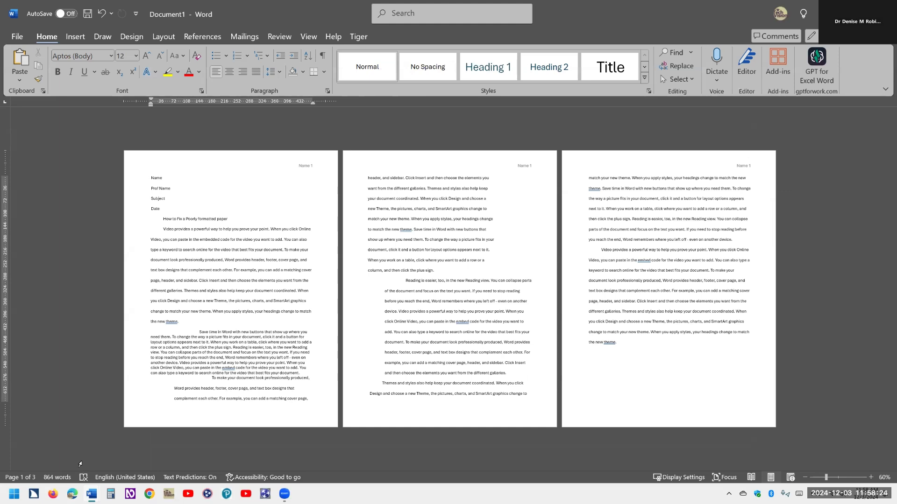
Switch the view to show one whole page of the paper.
key(alt+w)
key(1)
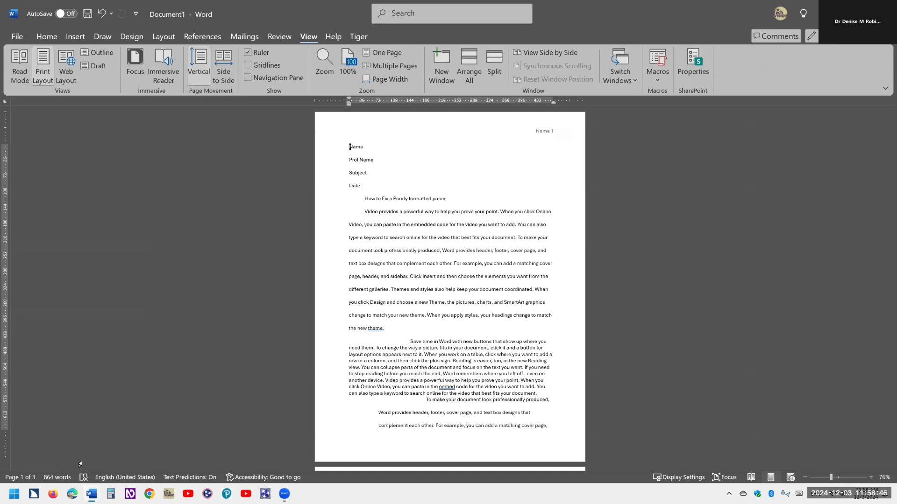
key(alt+space)
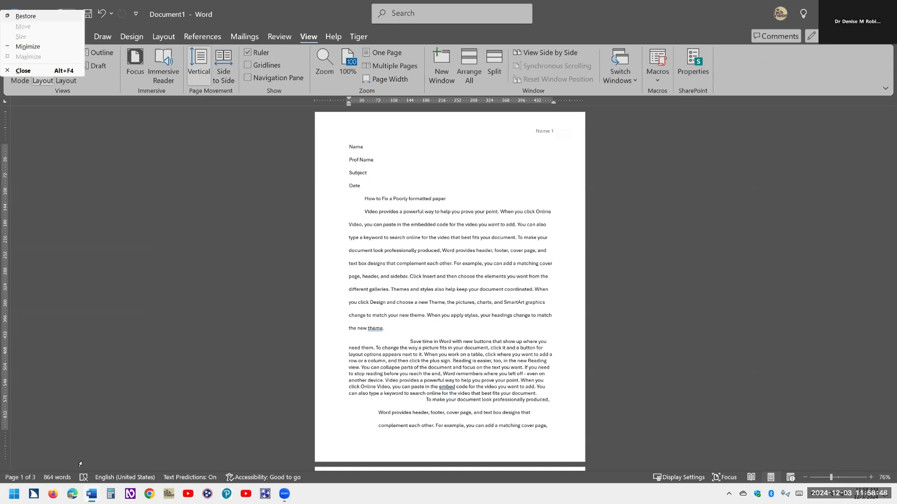
key(Escape)
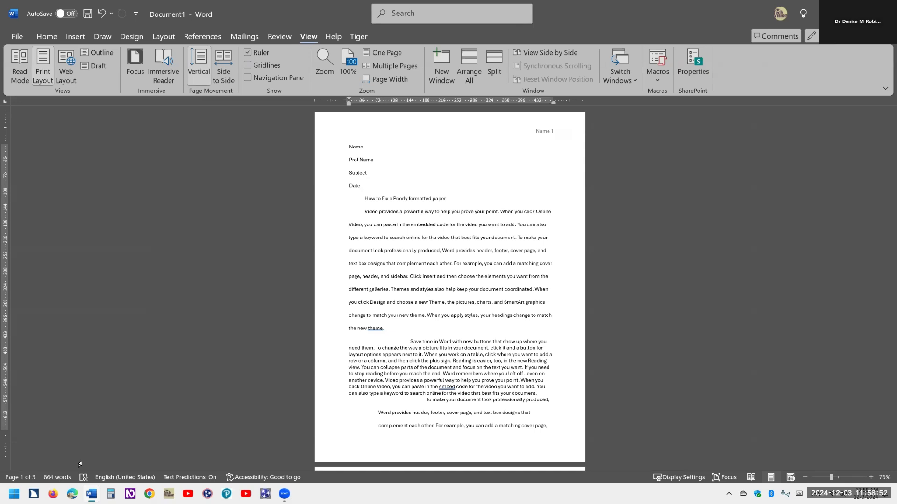
Set the document's zoom level to 200%.
key(alt+w)
key(q)
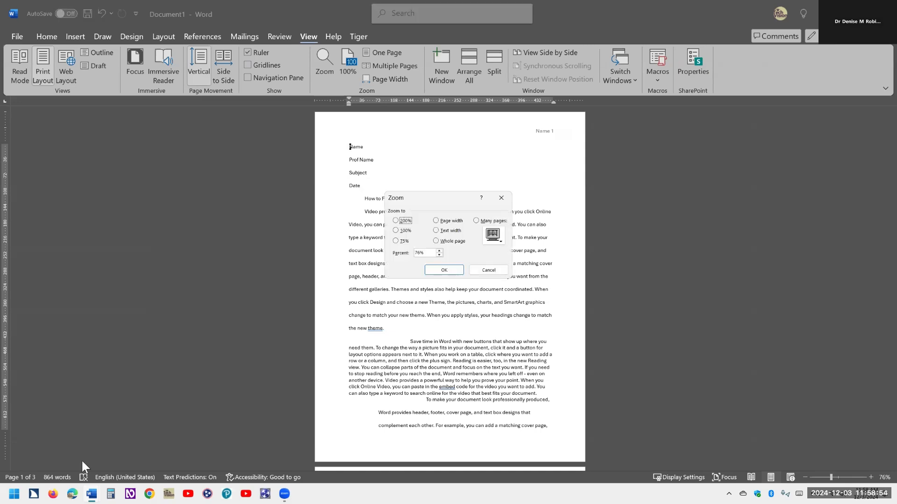
key(space)
key(Return)
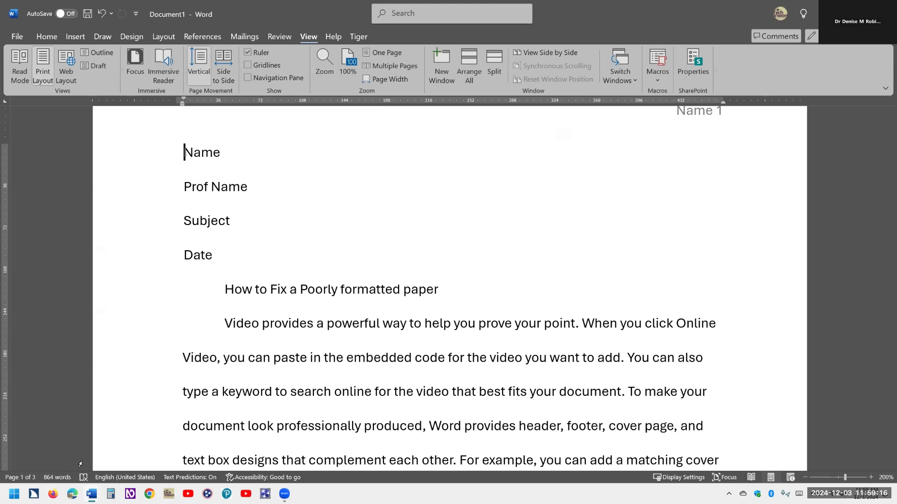
Copy the entire paper and paste it as text only into a new blank document, returning to the start of the text.
key(ctrl+a)
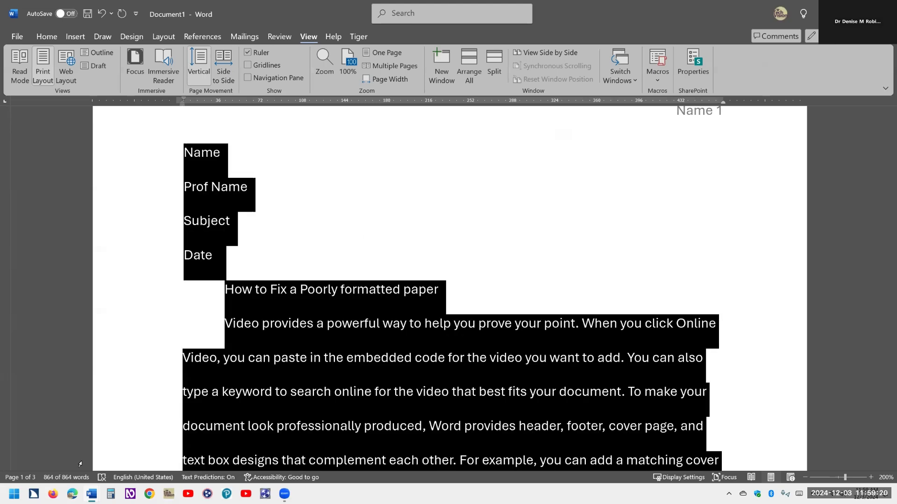
key(ctrl+n)
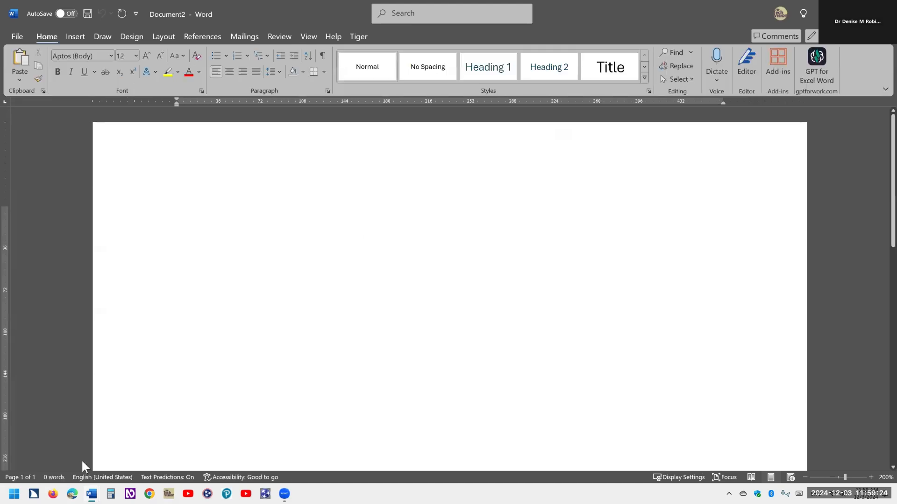
key(alt)
key(v)
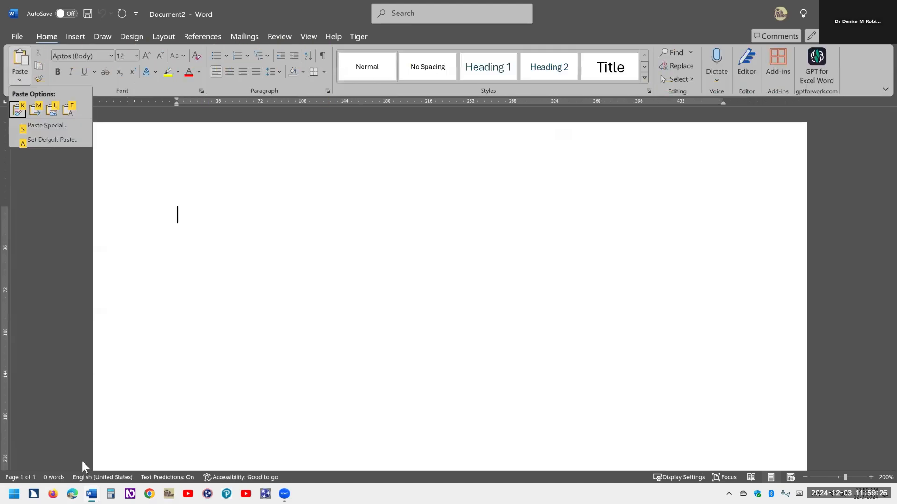
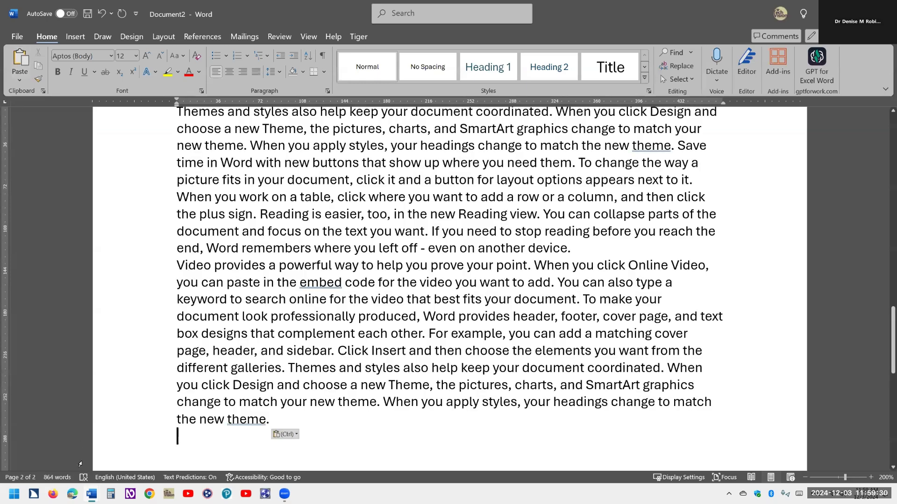
key(ctrl+Home)
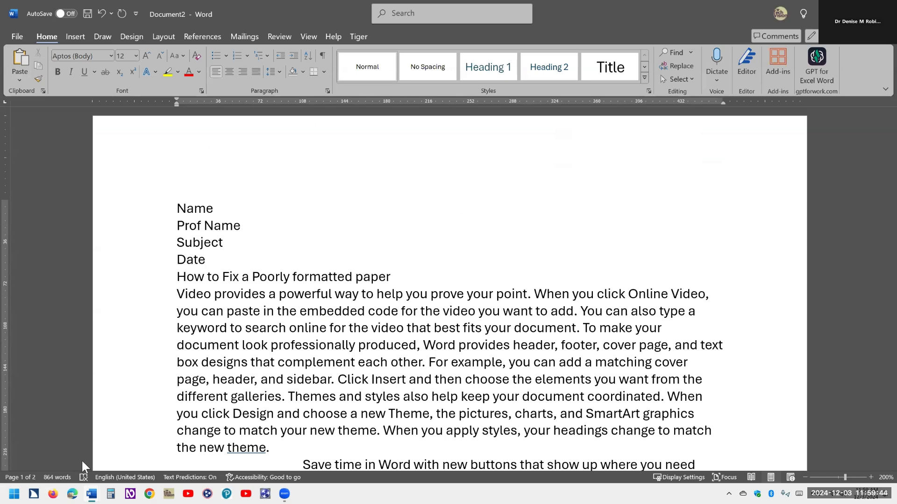
key(alt)
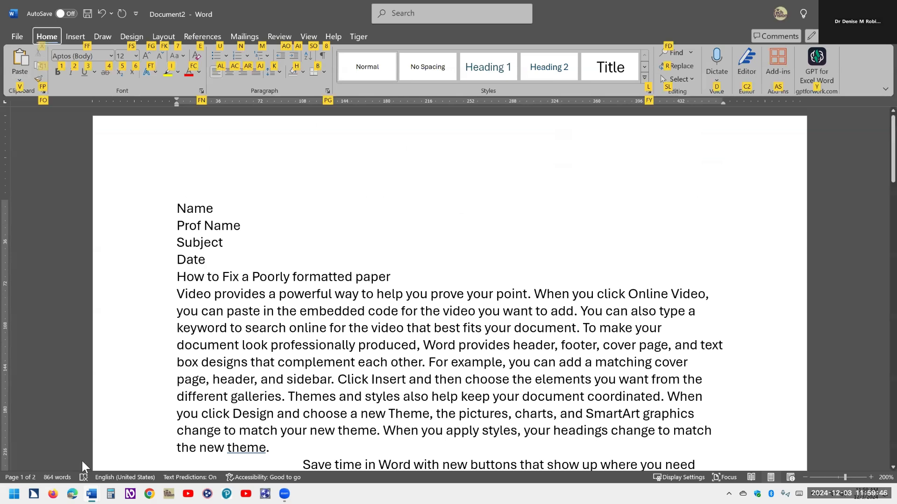
key(alt)
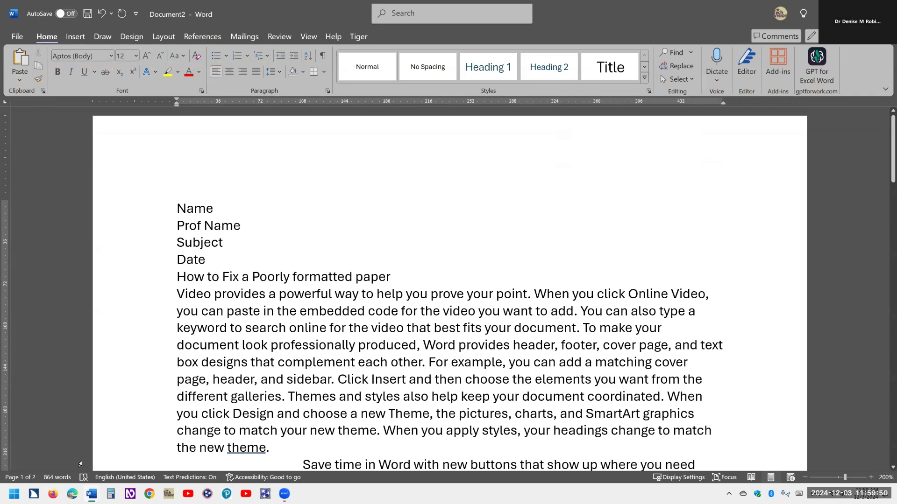
key(ctrl+a)
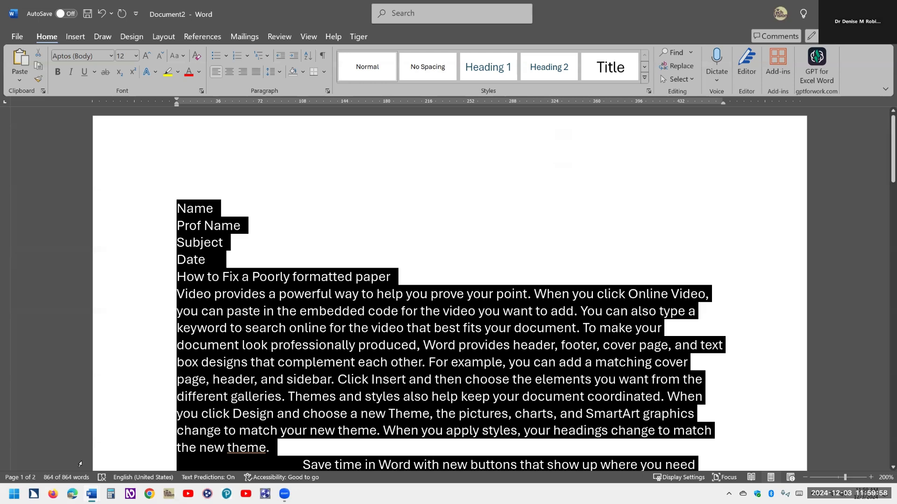
key(ctrl+Home)
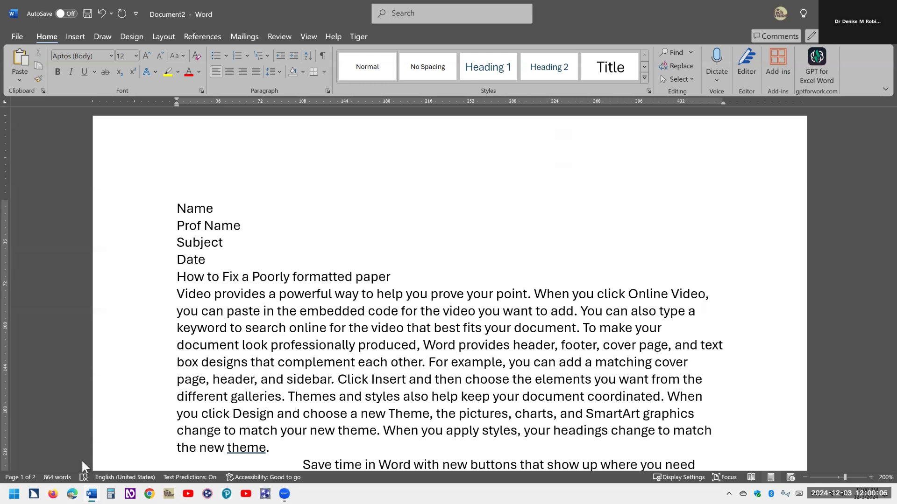
Open the page header and insert a Plain Number 1 page number at the top of the page.
key(alt+v)
key(h)
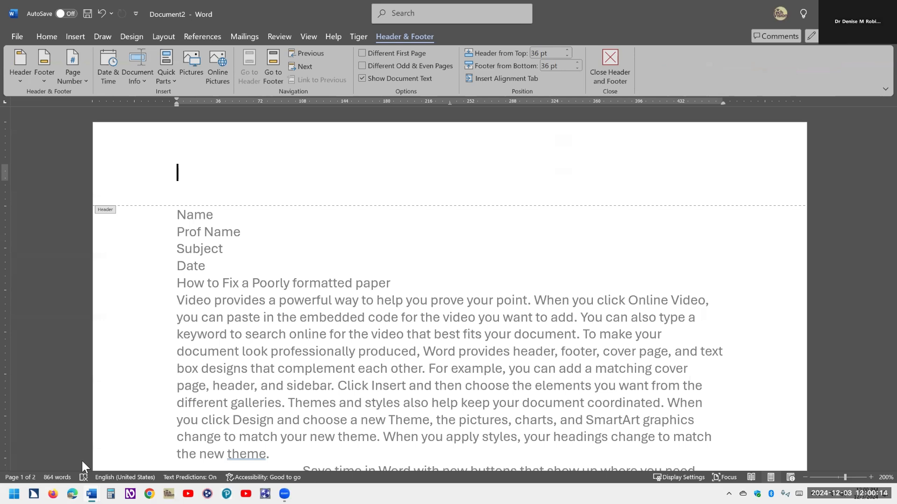
key(alt+n)
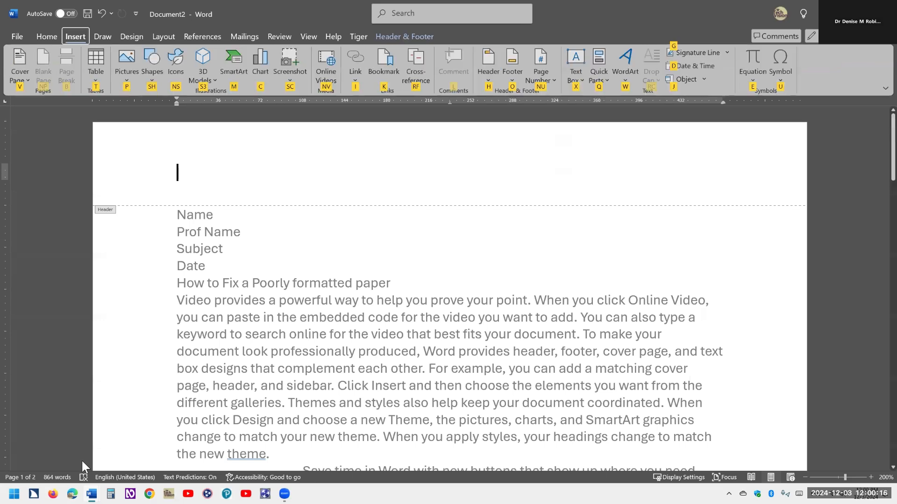
key(n+u)
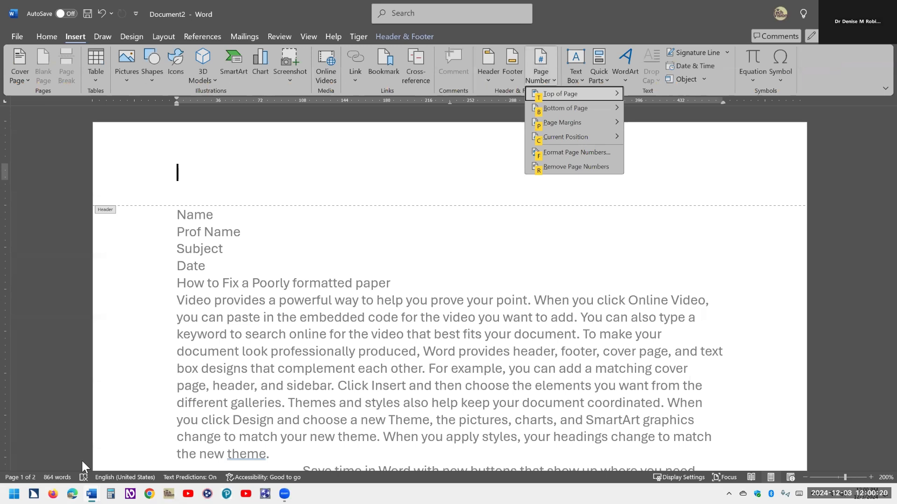
key(t)
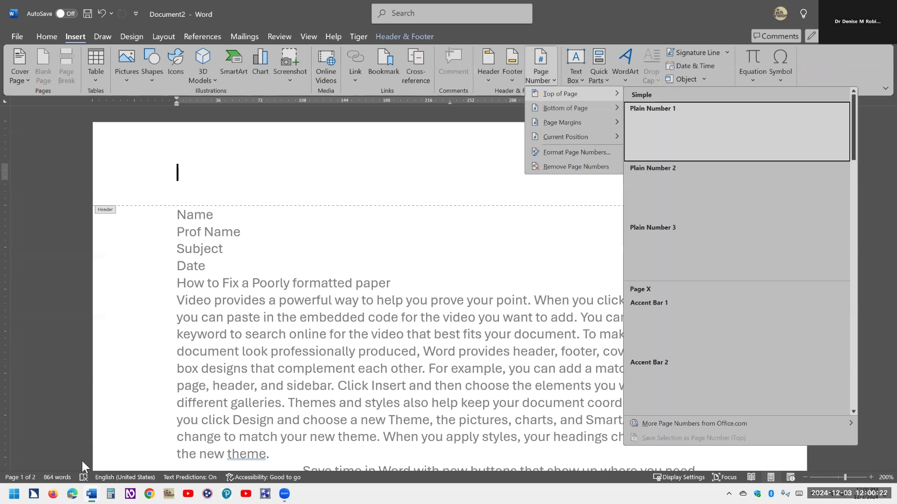
key(Return)
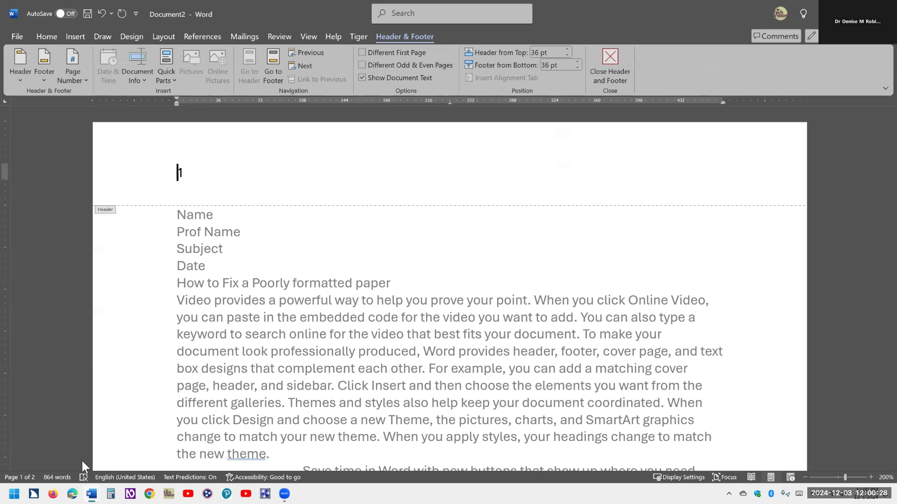
Insert the Plain Number 3 page number at the top of the page, replacing the left-aligned number.
key(alt+n)
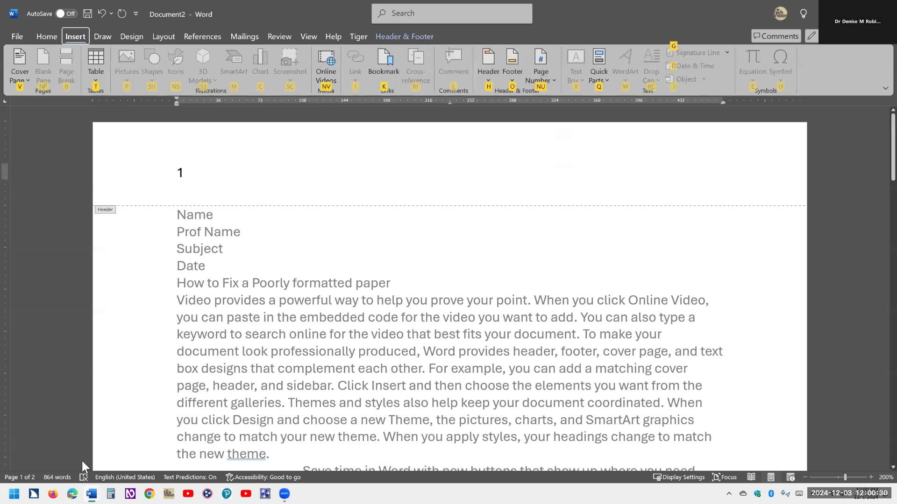
key(n)
key(u)
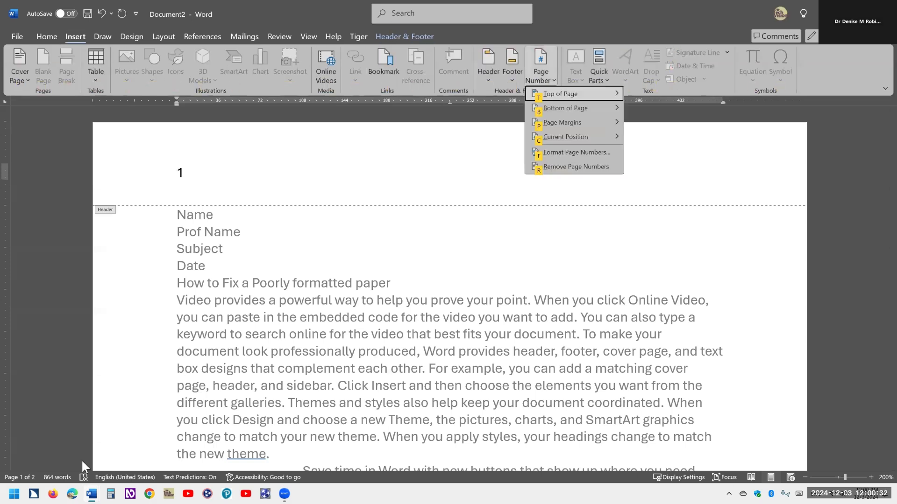
key(t)
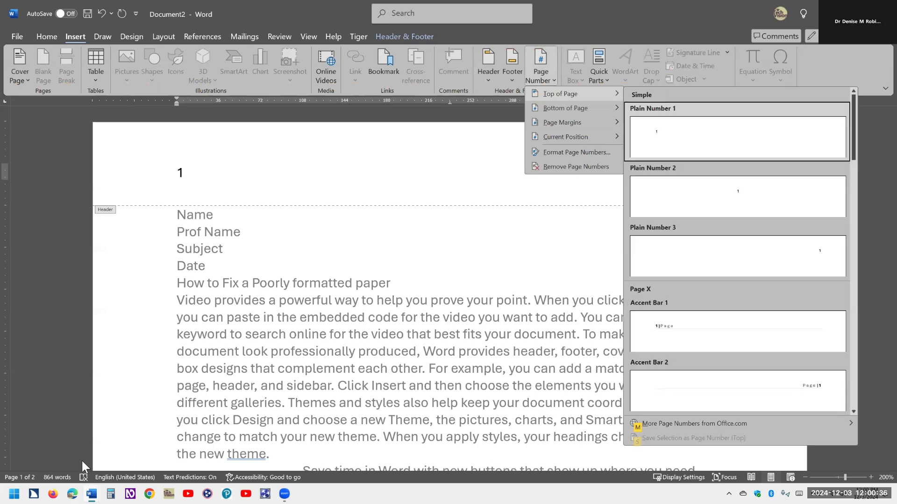
key(Down)
key(Down)
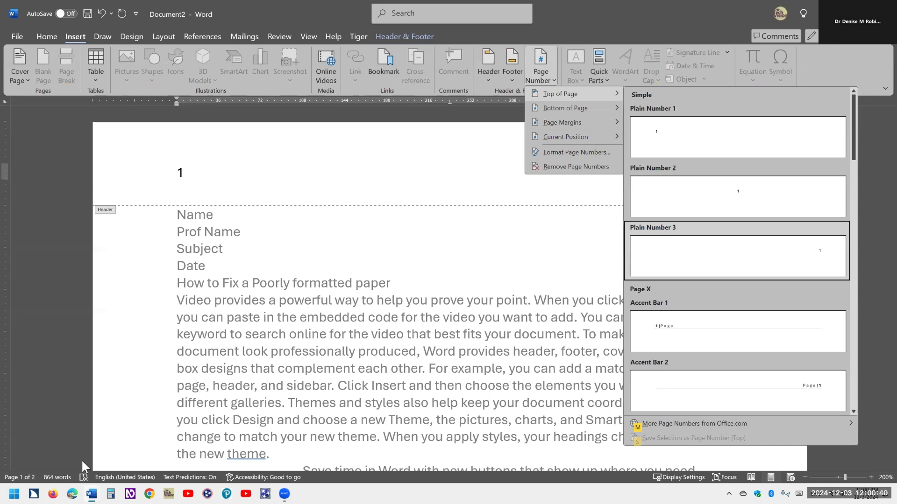
key(Return)
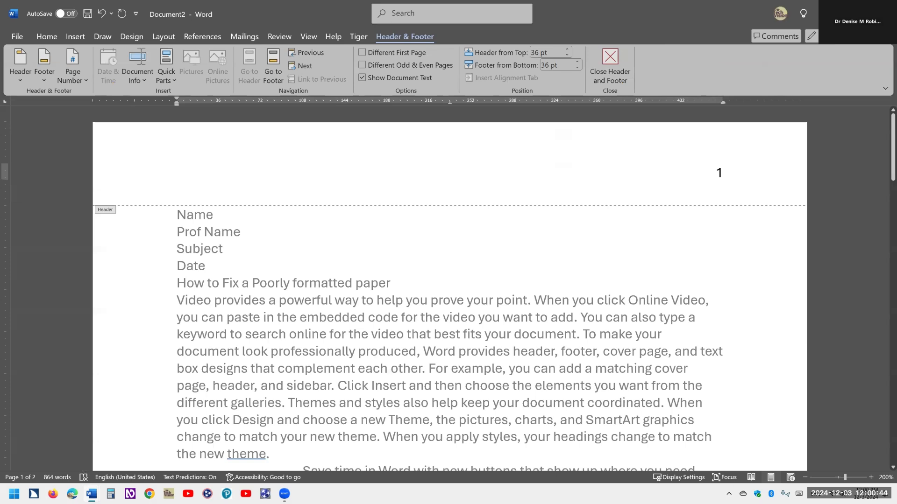
Enter the author's last name and a space before the header's page number, then close the header.
text(R)
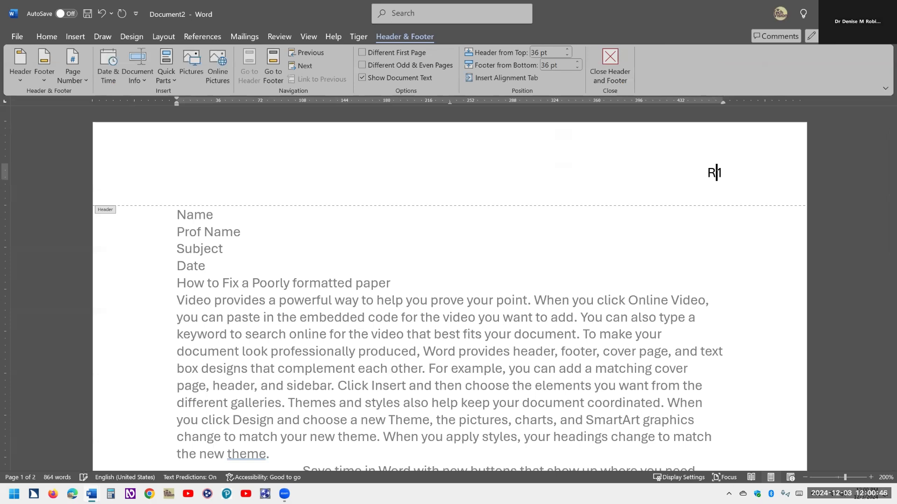
text(obinson)
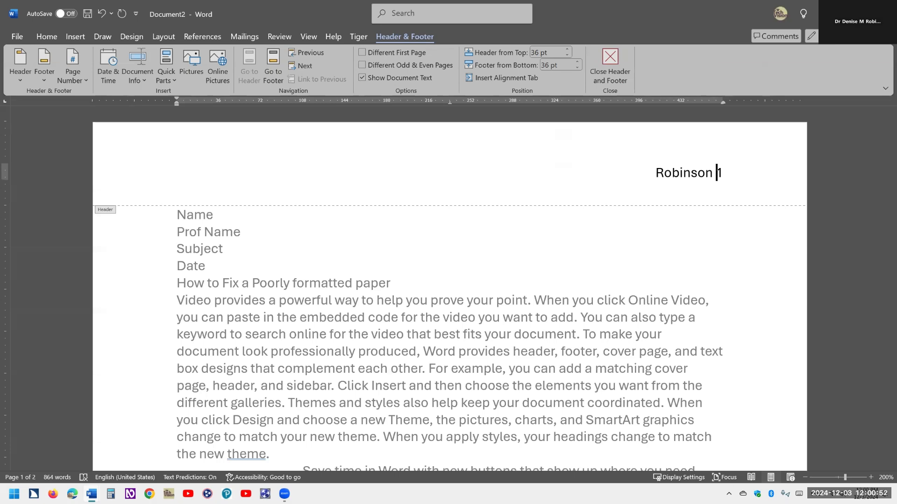
key(Escape)
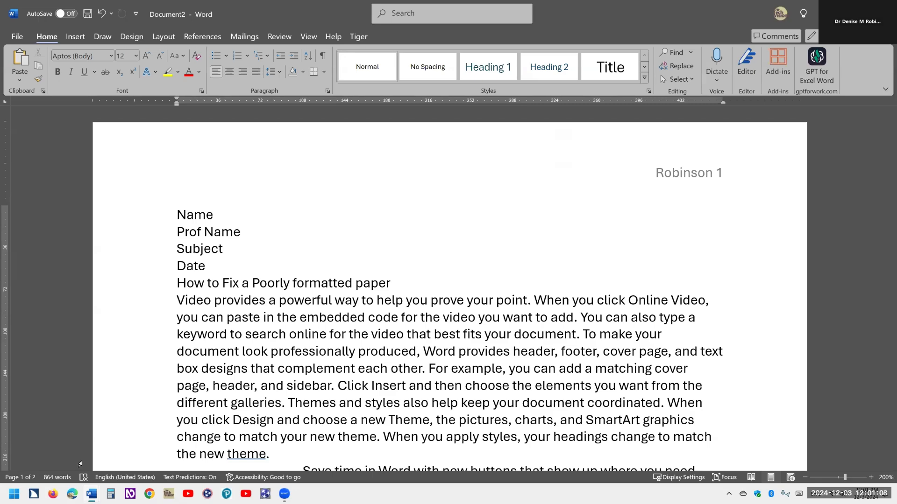
Change the font of the paper's entire body text to Times New Roman.
key(ctrl+a)
key(ctrl+d)
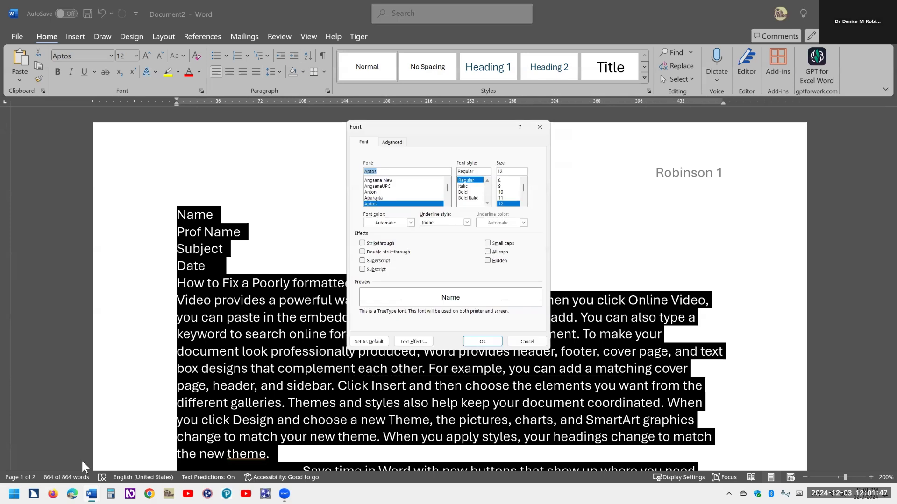
text(ti)
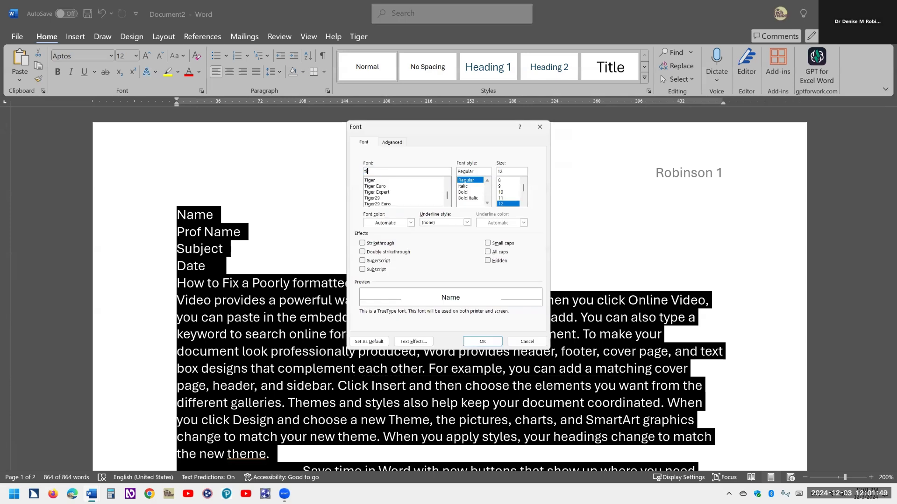
text(m)
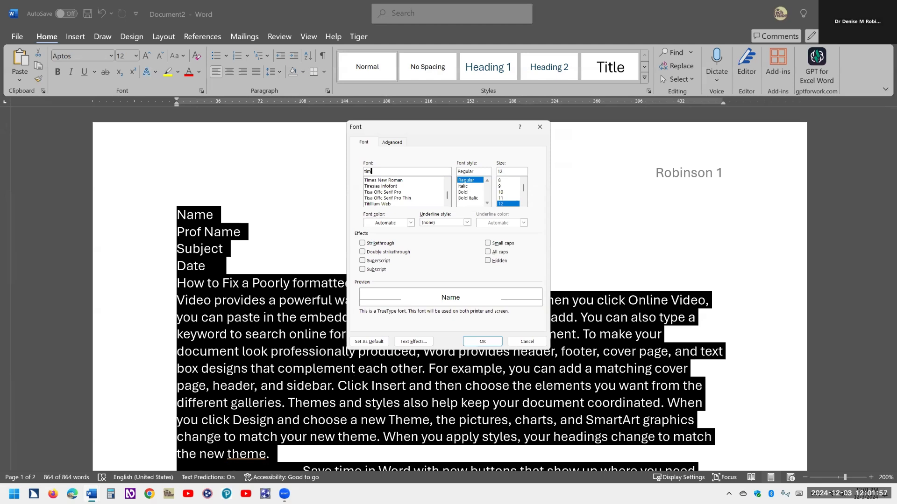
key(Down)
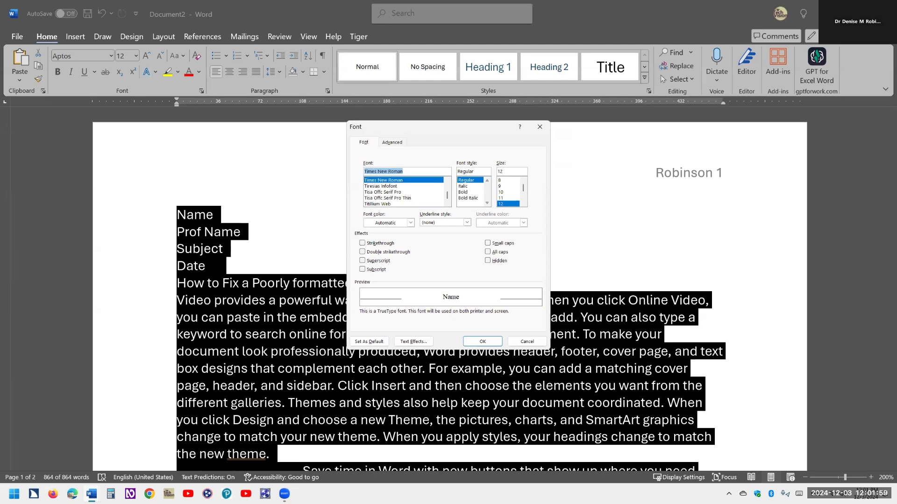
key(Tab)
key(Tab)
key(Return)
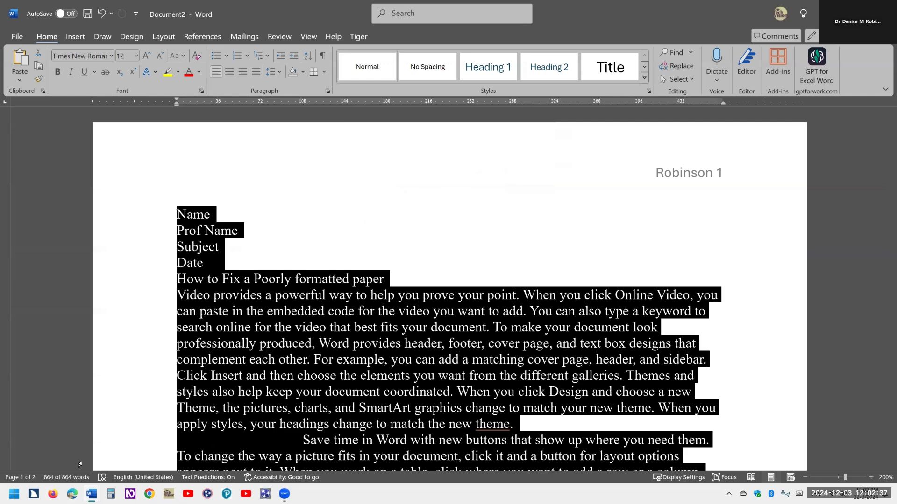
key(ctrl+Home)
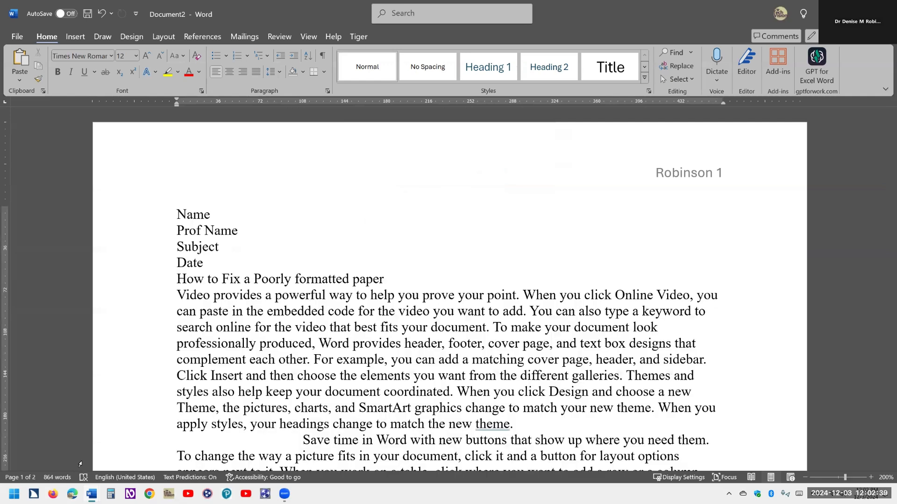
key(Down)
key(Down)
key(Down)
key(Down)
key(Return)
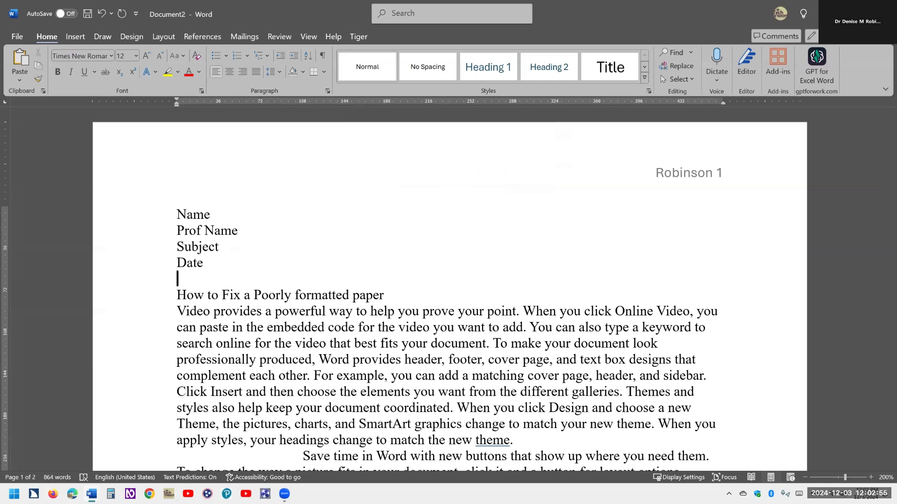
key(BackSpace)
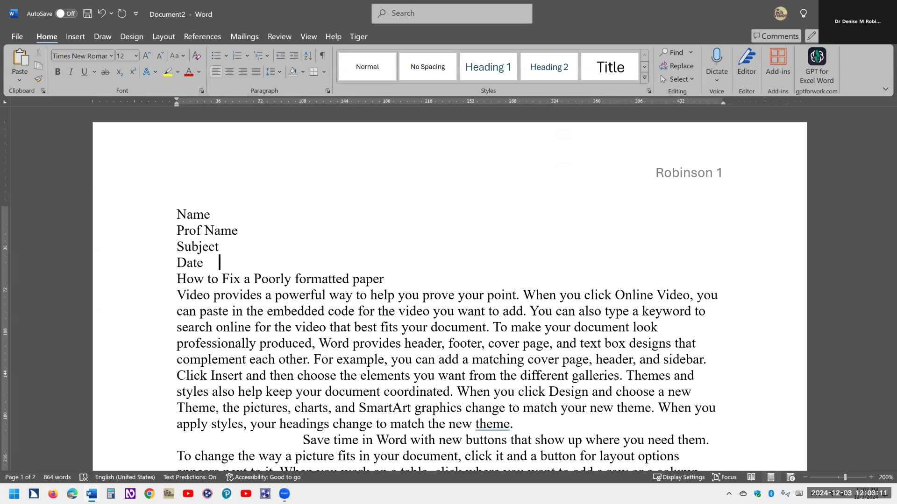
Center the title line "How to Fix a Poorly formatted paper" and format it in all caps.
key(ctrl+Home)
key(Down)
key(Down)
key(Down)
key(Down)
key(ctrl+e)
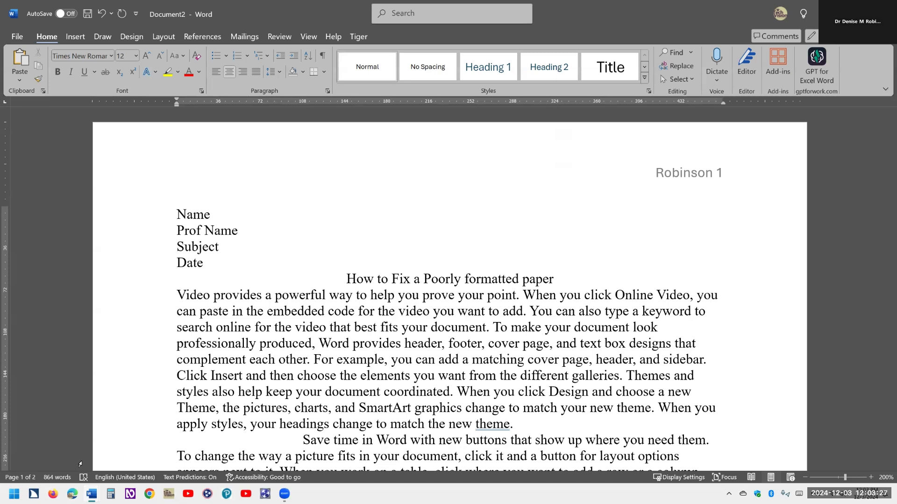
key(shift+End)
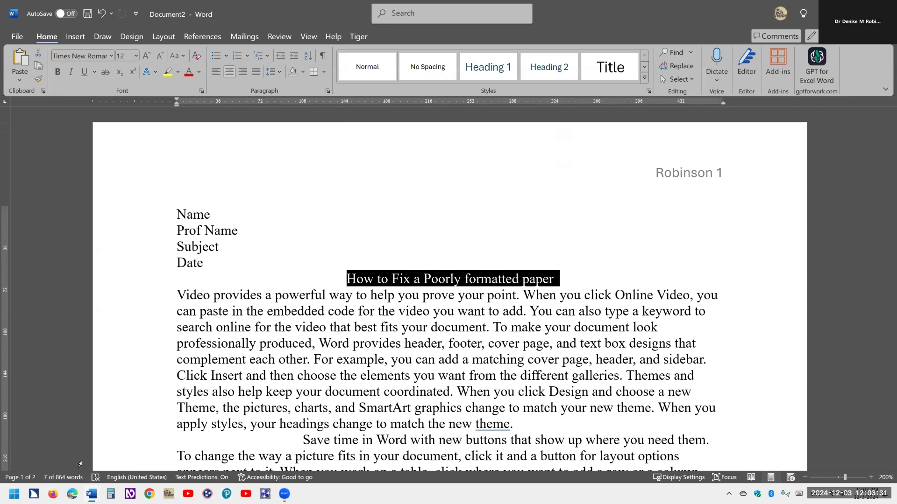
key(ctrl+shift+a)
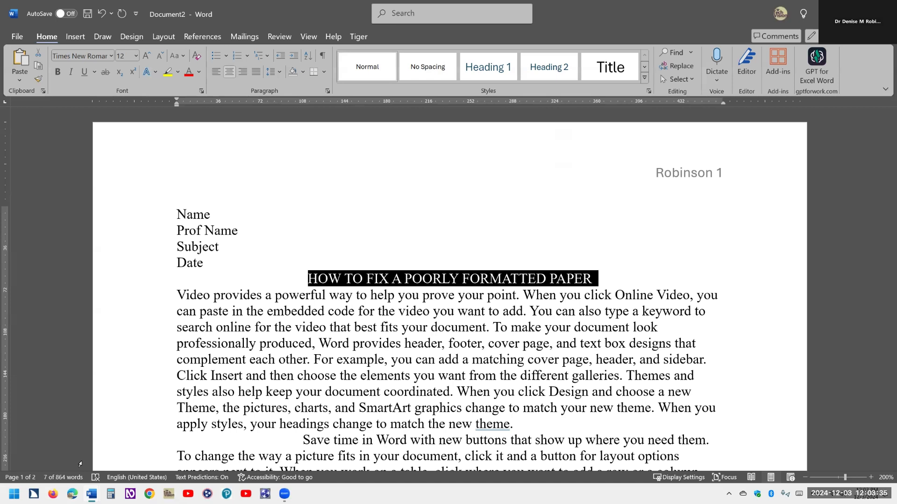
Change the title's case so that each word is capitalized: "How To Fix A Poorly Formatted Paper".
key(shift+F3)
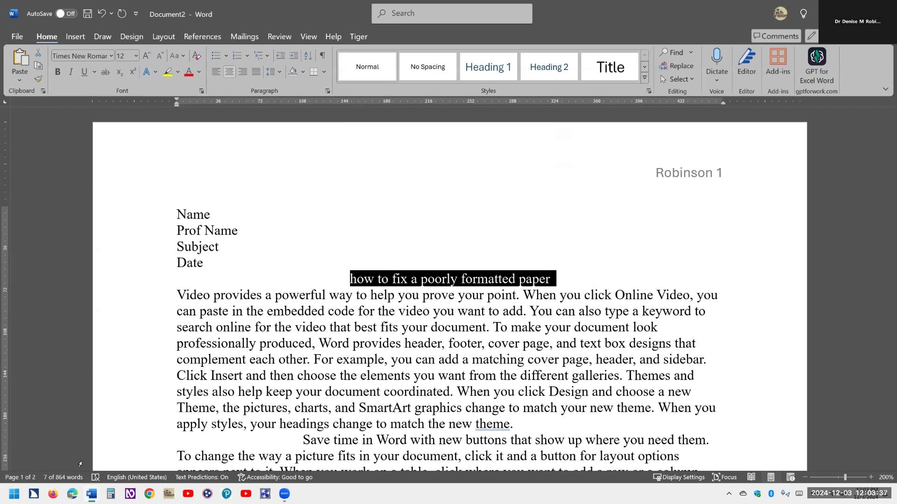
key(shift+F3)
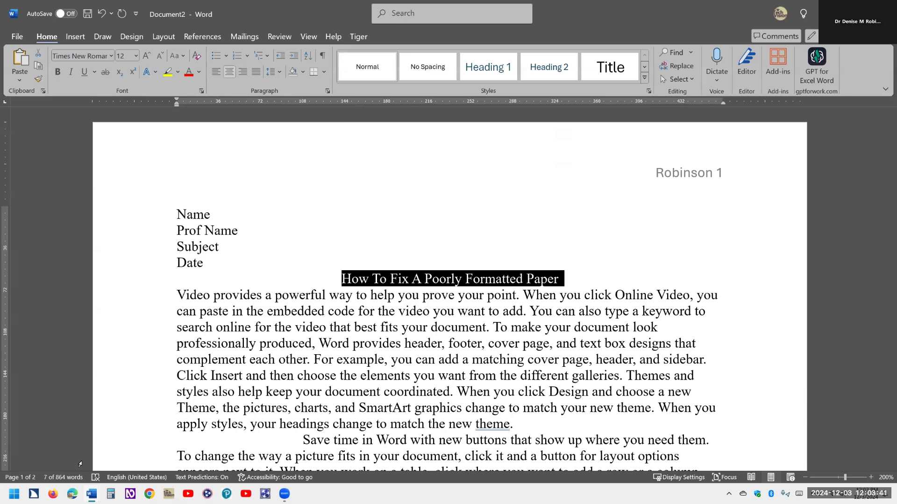
key(Down)
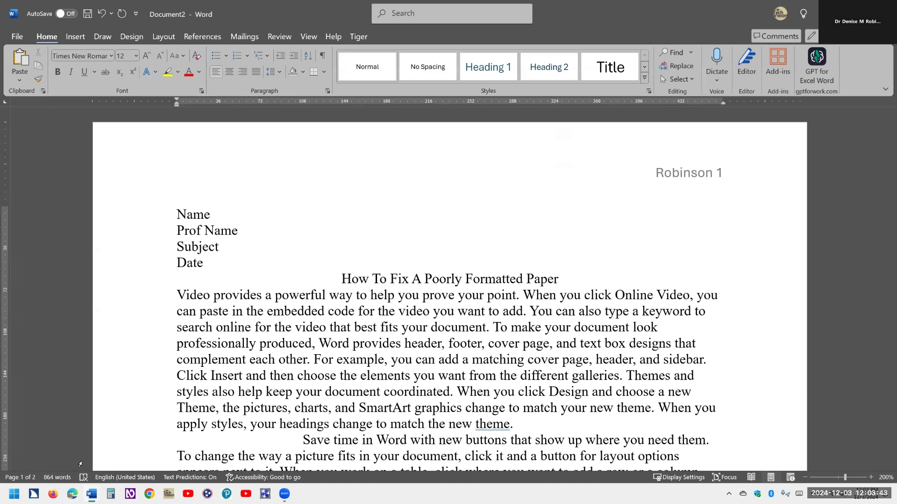
Make the minor words in the title lowercase so it reads "How to Fix a Poorly Formatted Paper".
key(Up)
key(Delete)
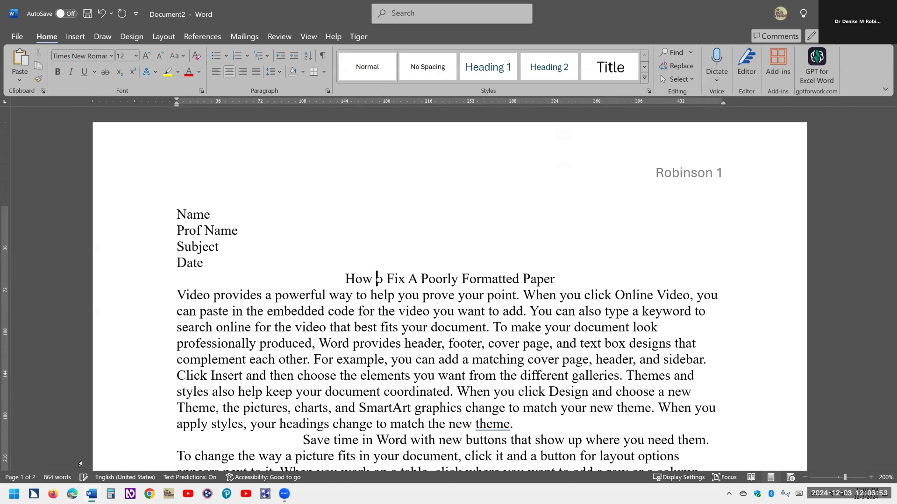
text(t)
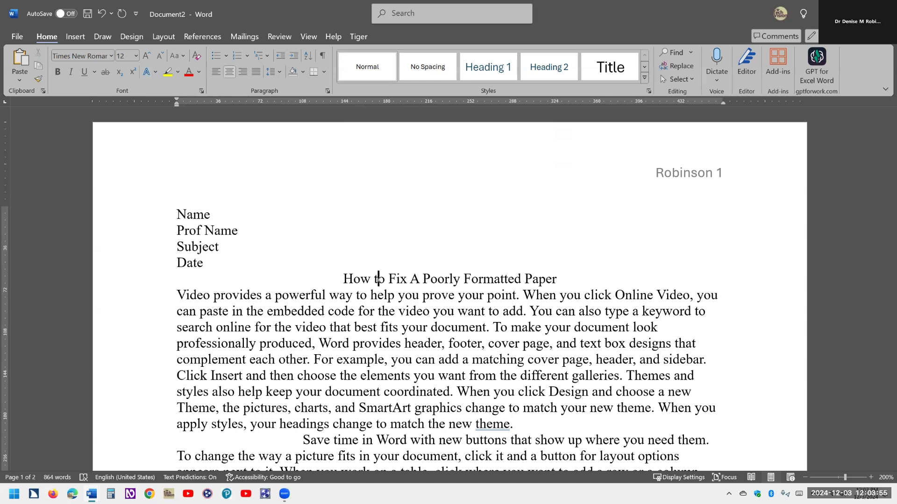
key(ctrl+Right)
key(ctrl+Right)
key(Delete)
key(Delete)
text(a)
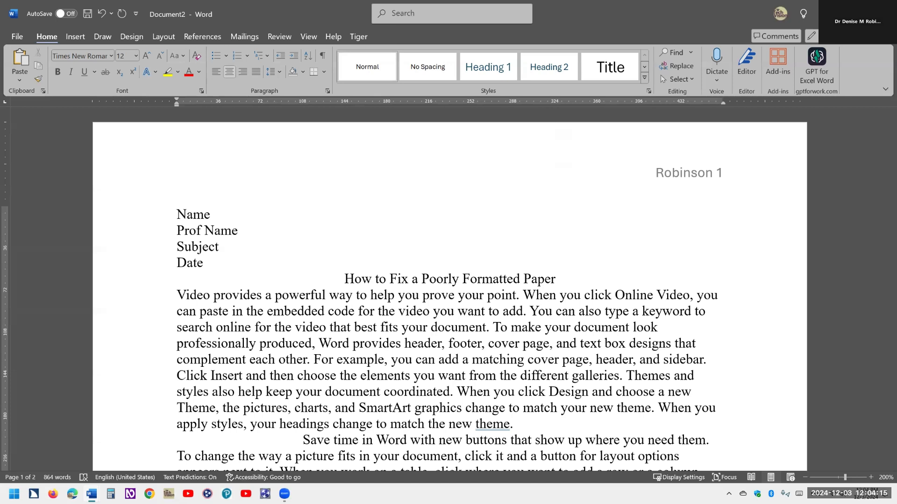
Indent the first line of the opening body paragraph, "Video provides a powerful way", by one tab.
key(Down)
key(Tab)
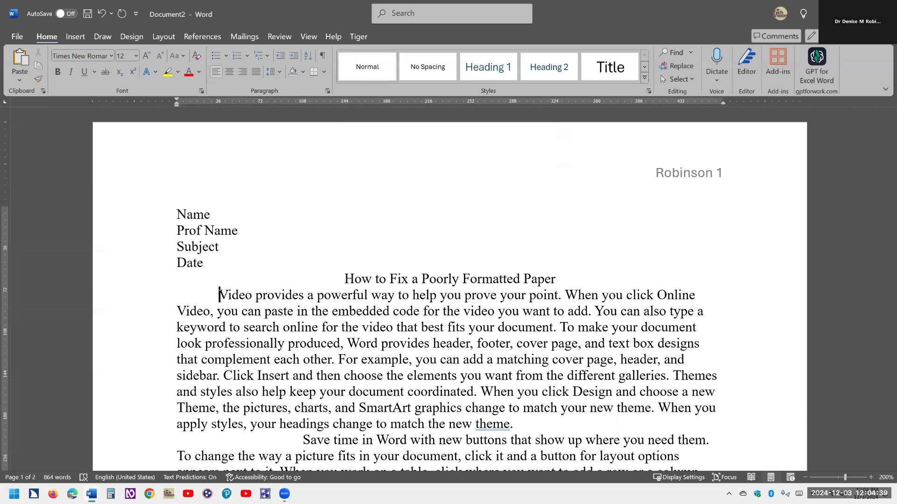
Review the preset page margins, including the Normal option with 72 pt on all sides, without applying any.
key(alt+p)
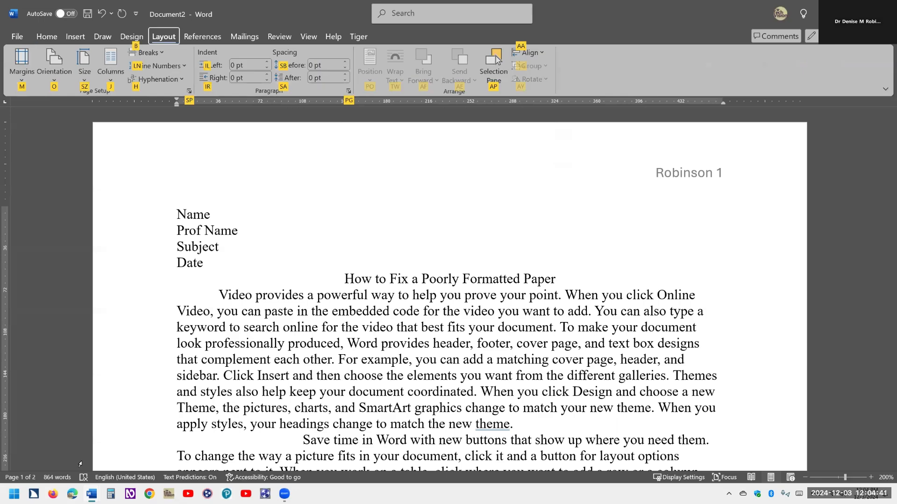
key(m)
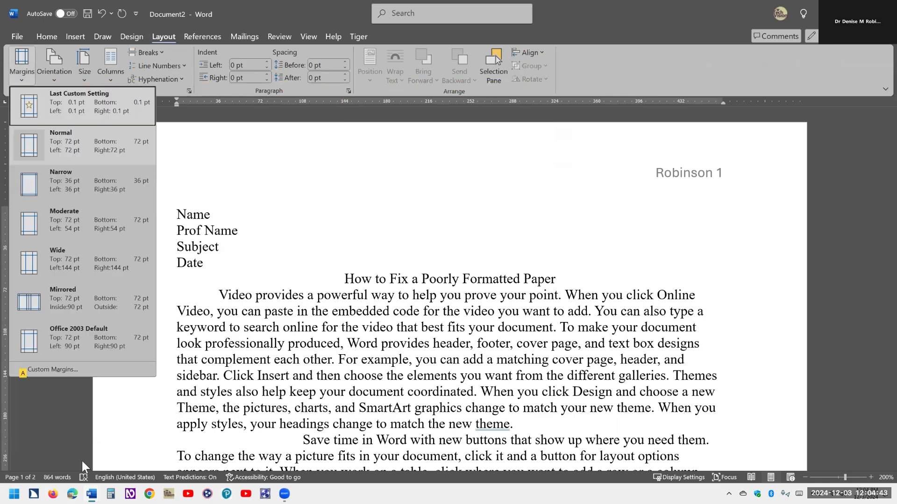
key(Down)
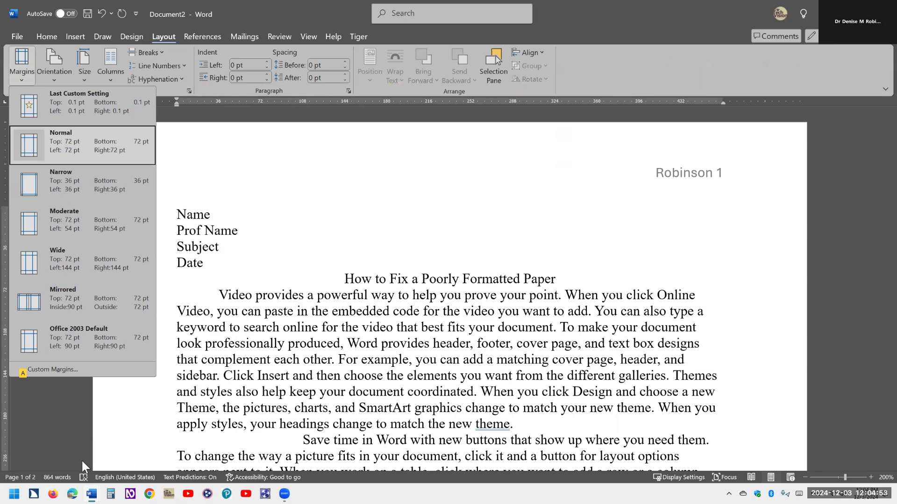
key(Escape)
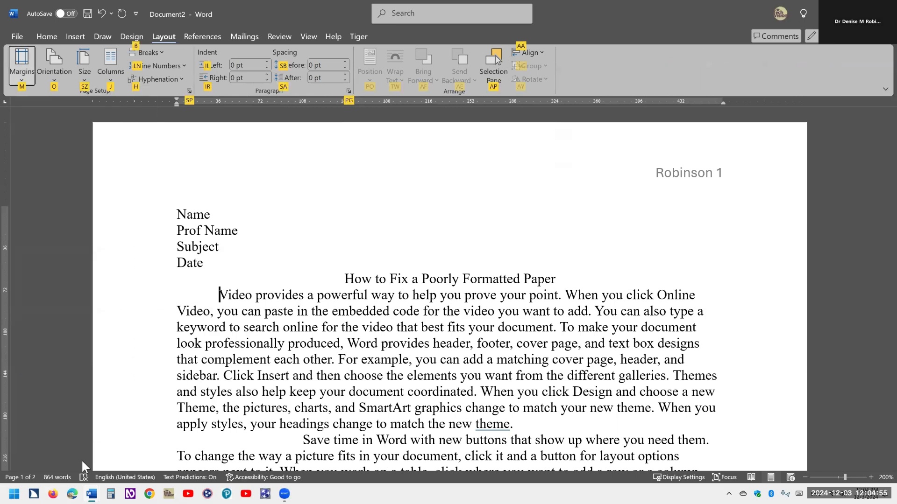
key(Escape)
key(Escape)
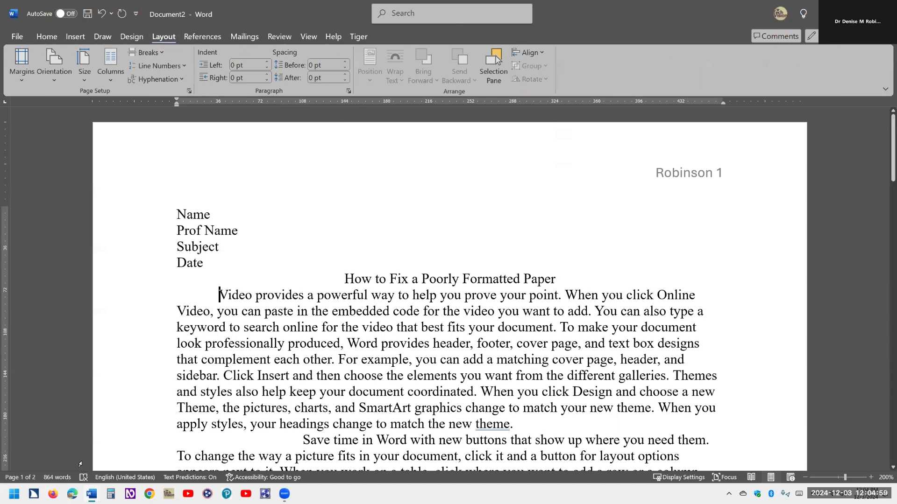
Remove the extra indentation before the paragraph "Save time in Word" and indent its first line by one tab.
key(ctrl+Down)
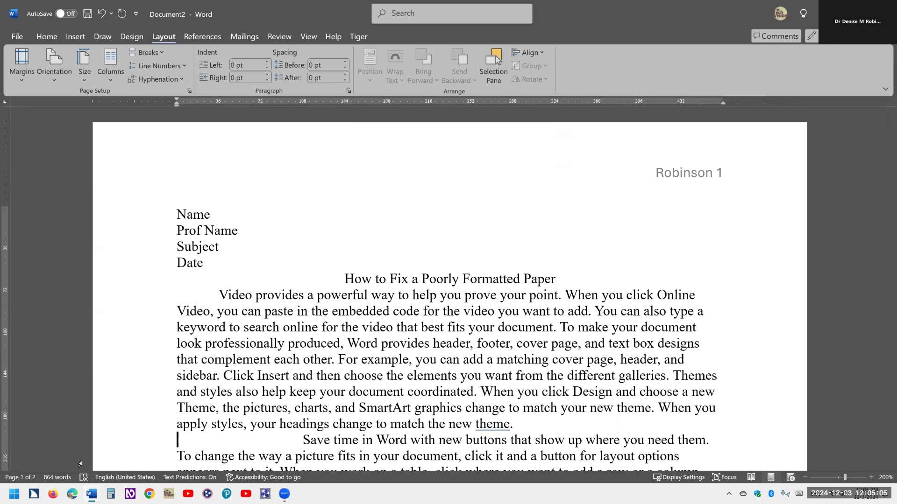
key(Delete)
key(Delete)
key(Delete)
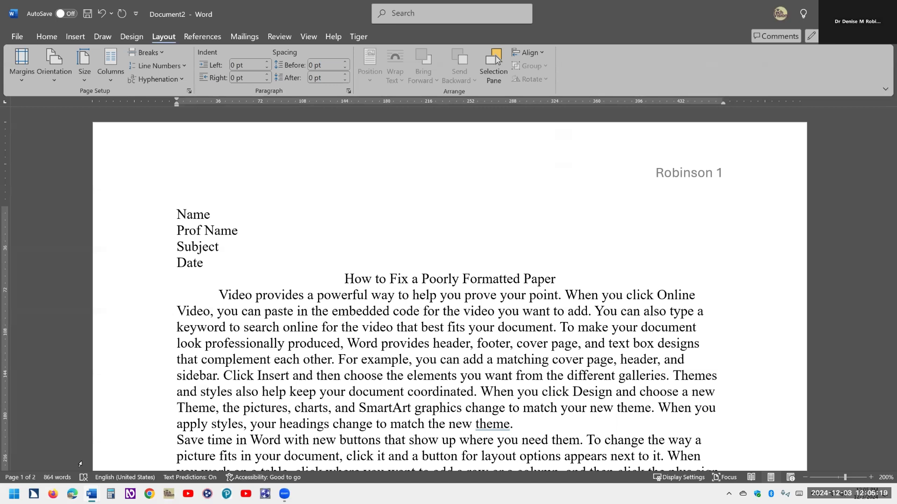
key(Tab)
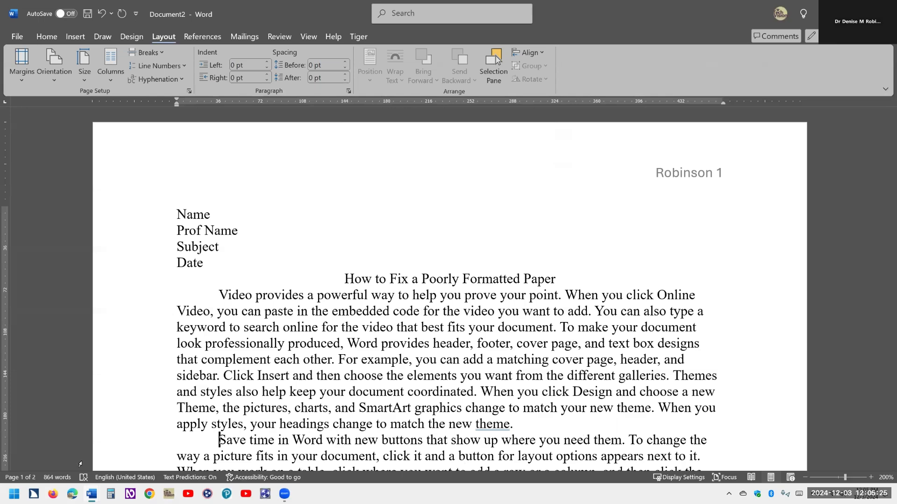
Replace the excess indentation before the paragraph "To make your document look professionally produced" with a single tab.
scroll(80, 465, down, 3)
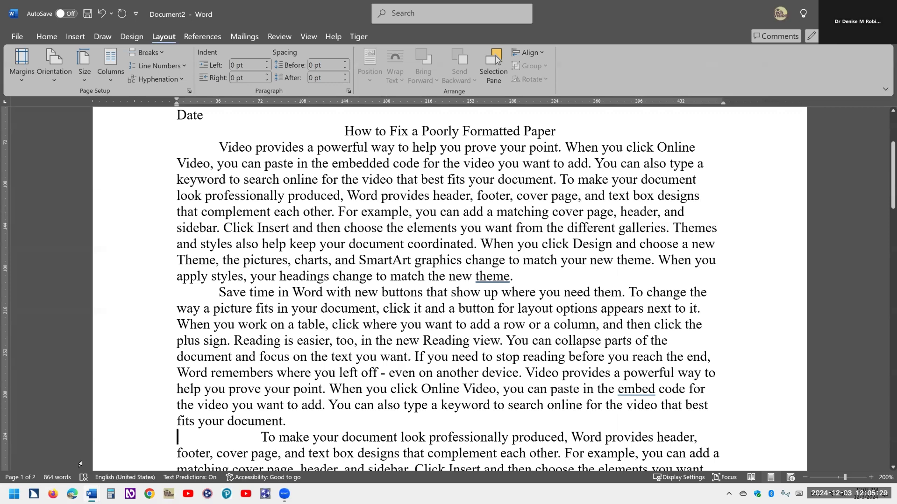
key(Delete)
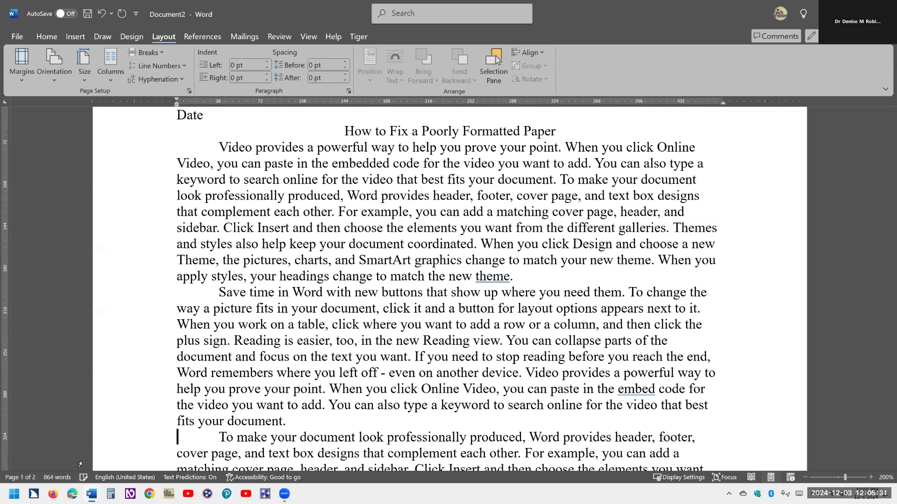
key(Delete)
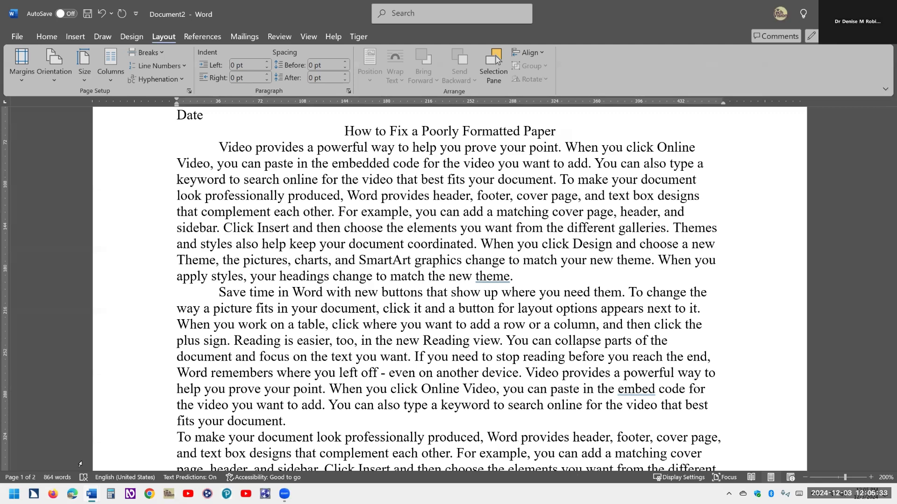
key(Tab)
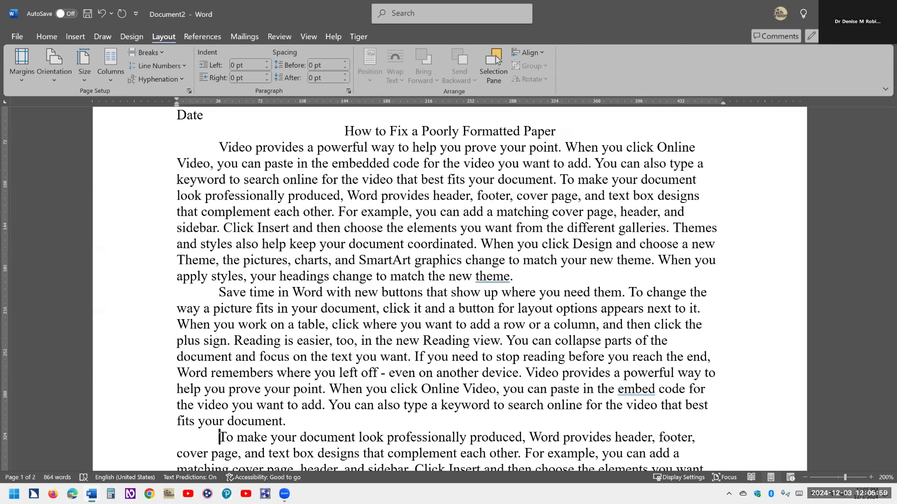
Insert a blank line before the document's last paragraph, which begins "Video provides a powerful way".
scroll(80, 465, up, 3)
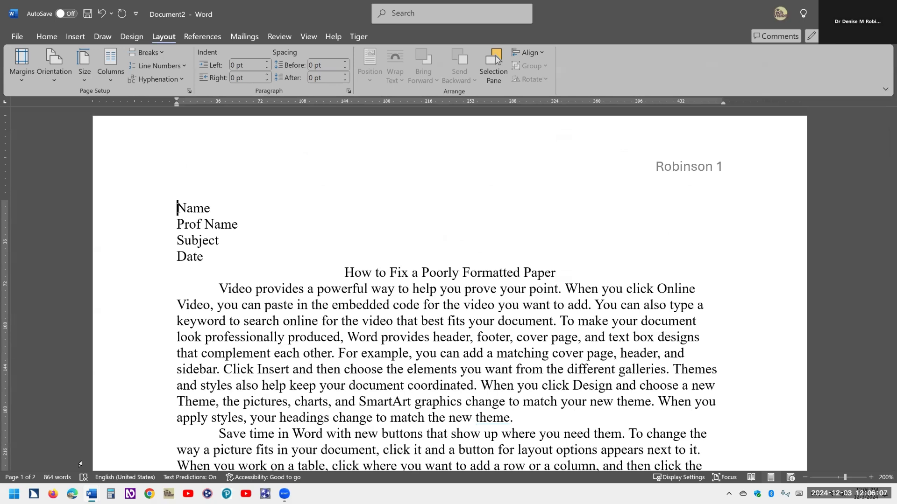
key(ctrl+End)
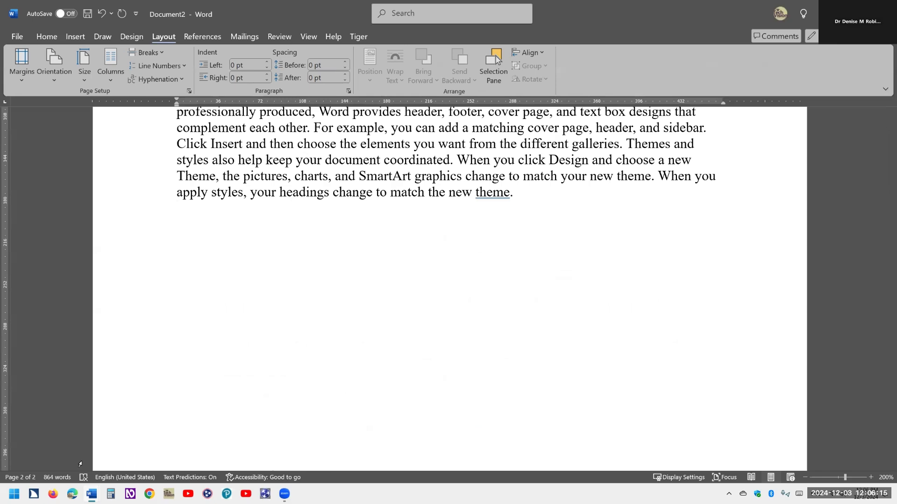
key(Up)
key(Up)
key(Up)
key(Up)
key(Up)
key(Up)
key(Up)
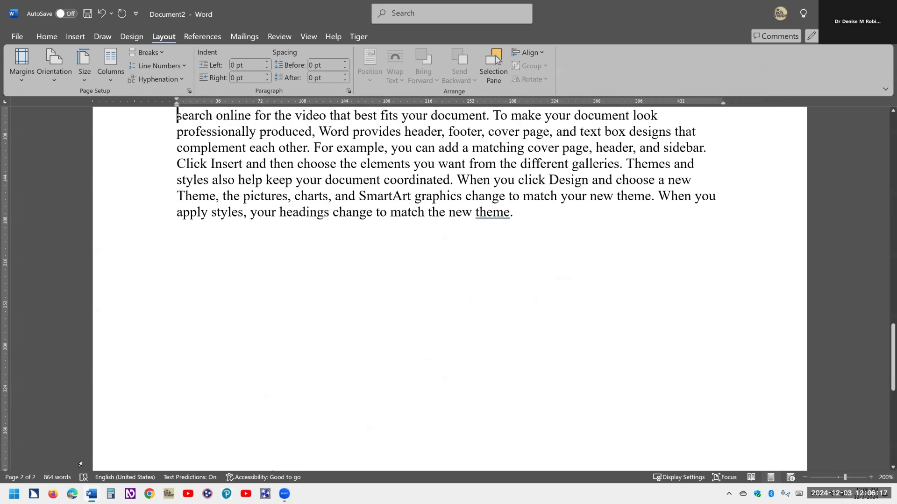
key(Up)
key(Up)
key(Up)
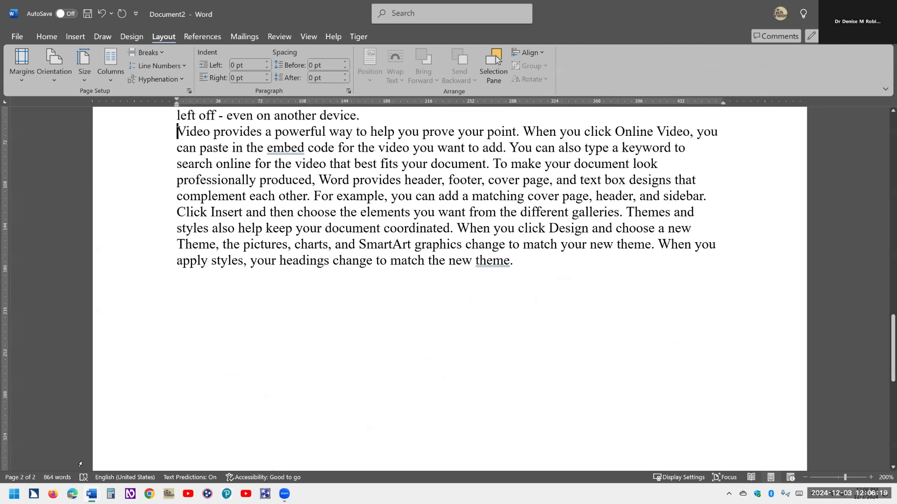
key(Return)
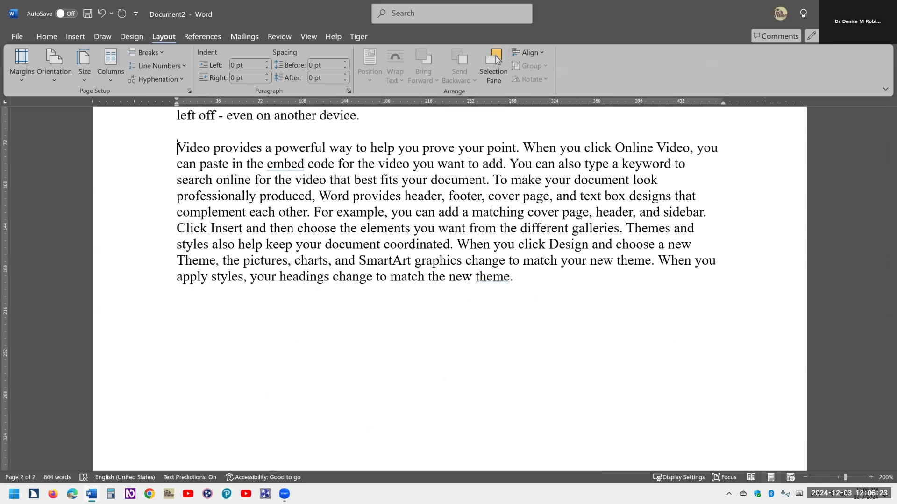
Split the last paragraph so that "To make your document look professionally produced" starts a new paragraph.
key(Down)
key(Down)
key(ctrl+Right)
key(ctrl+Right)
key(ctrl+Right)
key(ctrl+Right)
key(ctrl+Right)
key(ctrl+Right)
key(ctrl+Right)
key(ctrl+Right)
key(ctrl+Right)
key(ctrl+Right)
key(ctrl+Right)
key(Return)
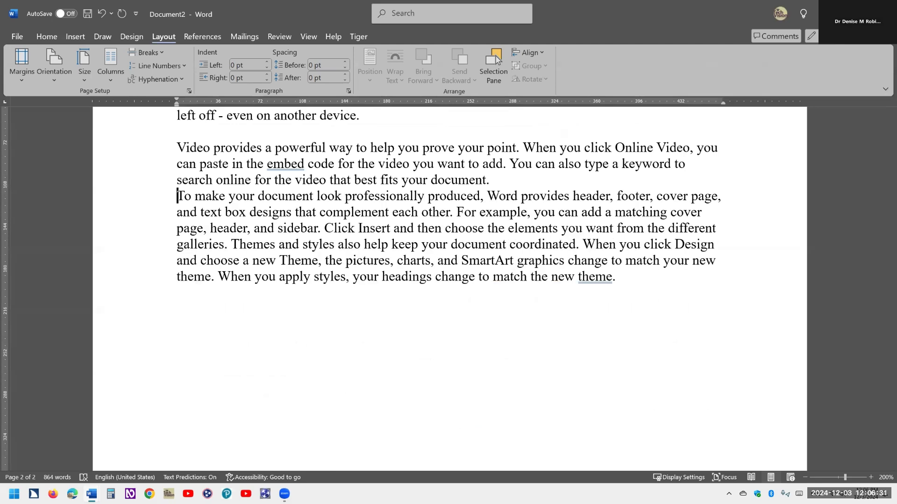
Start a new paragraph at "Click Insert and then choose the elements" in the document's closing text.
key(Down)
key(Down)
key(ctrl+Right)
key(ctrl+Right)
key(ctrl+Right)
key(ctrl+Right)
key(ctrl+Right)
key(Return)
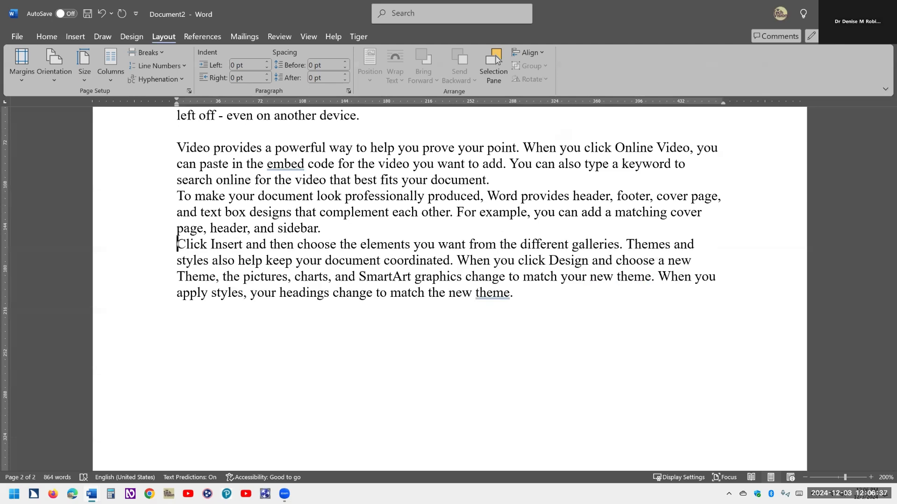
Start a new paragraph at "When you click Design and choose a new Theme" in the closing text.
key(Down)
key(ctrl+Right)
key(ctrl+Right)
key(ctrl+Right)
key(ctrl+Right)
key(ctrl+Right)
key(ctrl+Right)
key(ctrl+Right)
key(ctrl+Right)
key(Return)
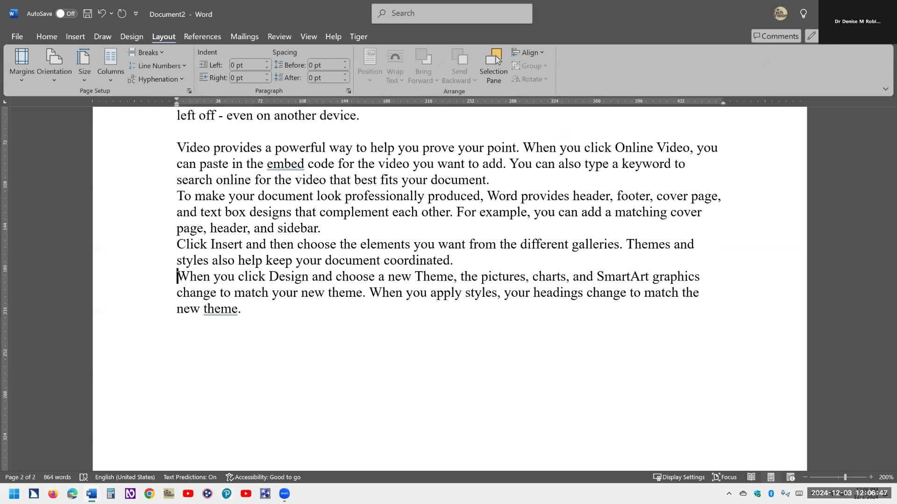
Insert a page break before the four closing paragraphs and add the heading "References" above them.
key(ctrl+Up)
key(ctrl+Up)
key(ctrl+Up)
key(ctrl+Return)
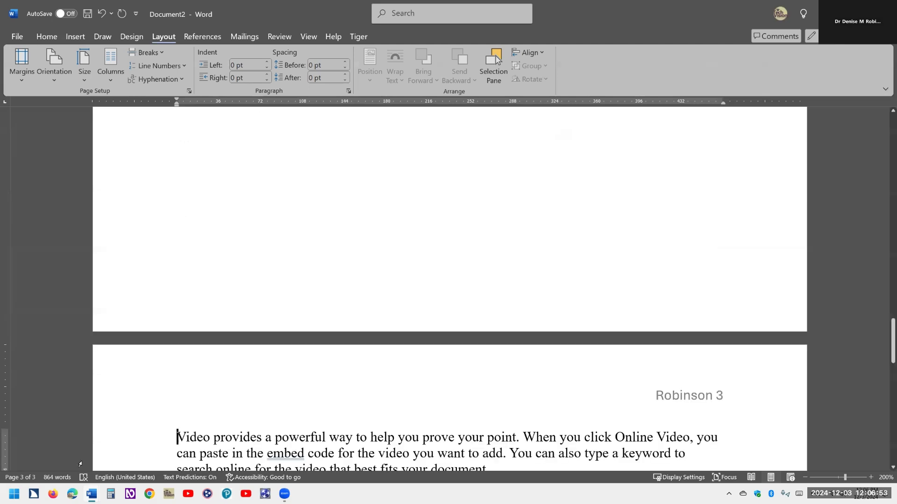
key(Return)
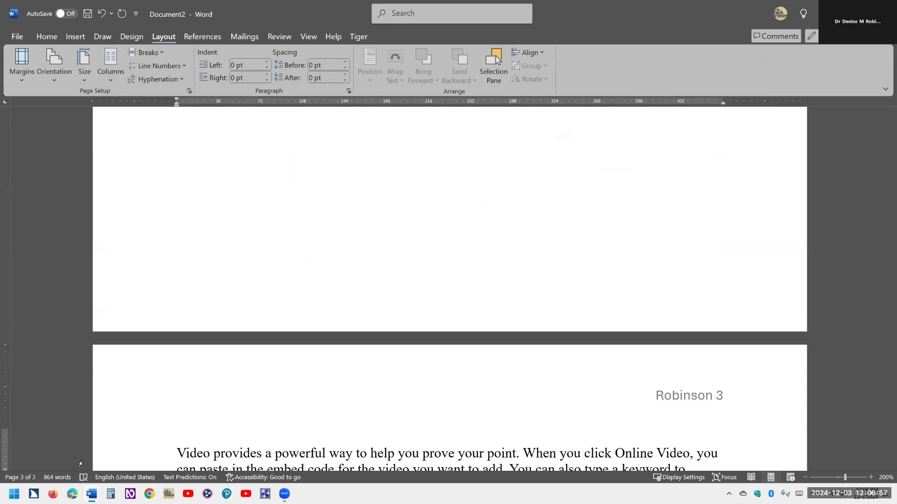
text(References)
Apply a hanging indent to the four reference entries and center the "References" heading.
key(ctrl+shift+End)
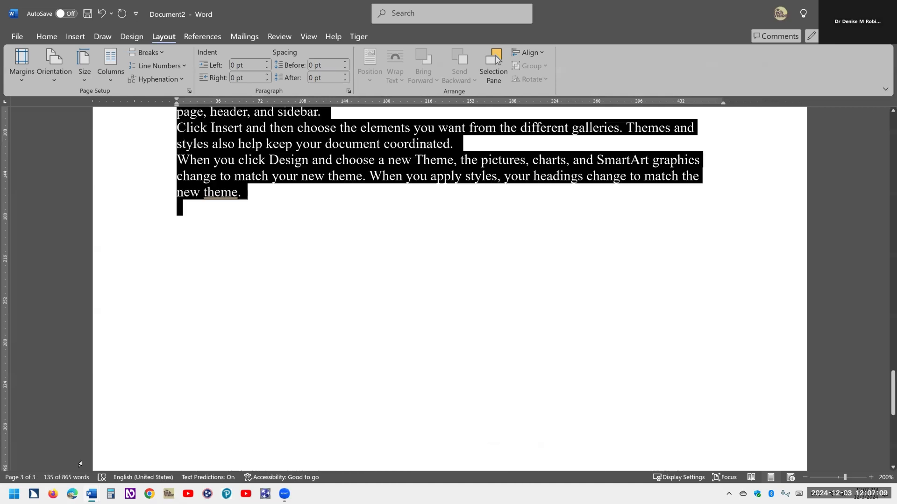
key(ctrl+t)
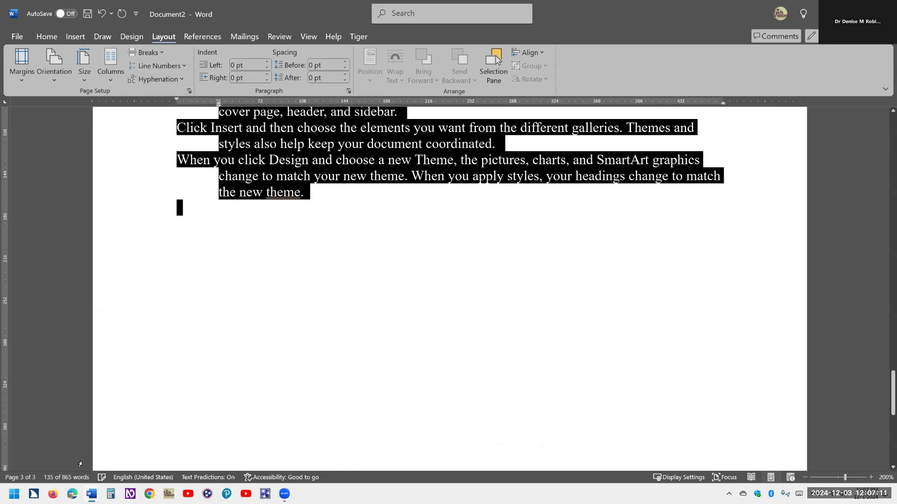
key(Left)
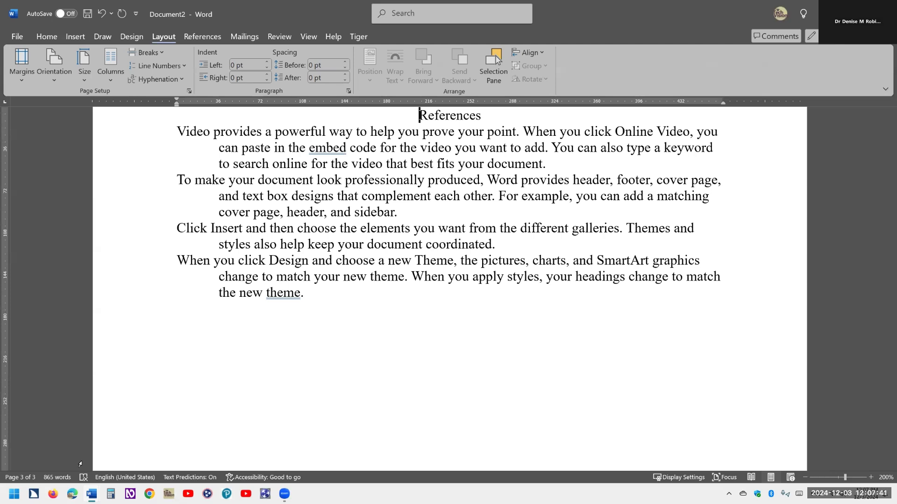
Set the line spacing of the entire document to double.
key(ctrl+Home)
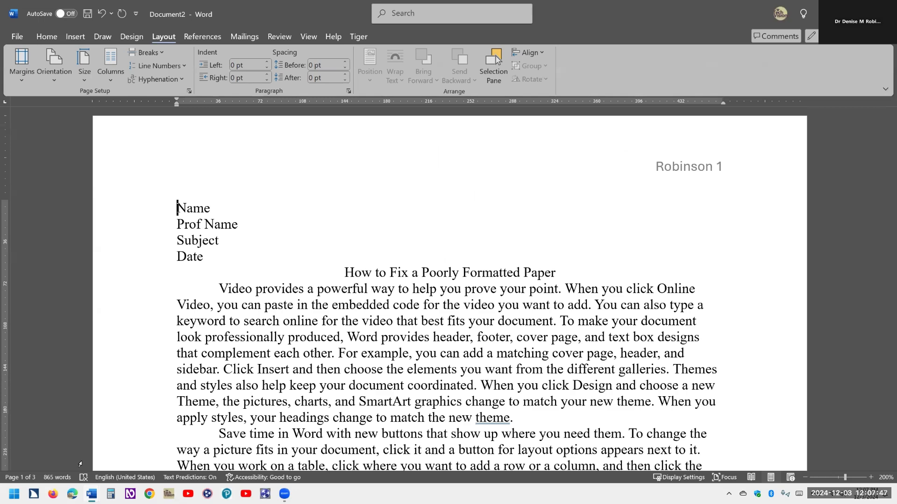
key(ctrl+a)
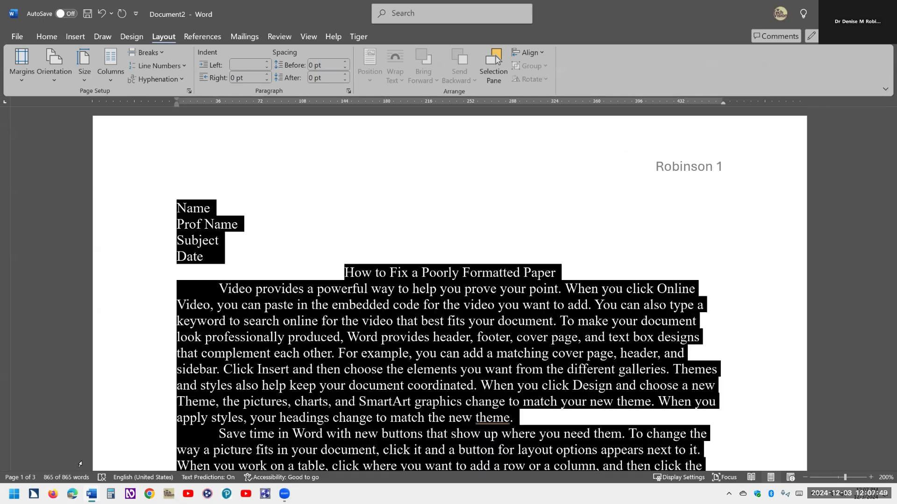
key(ctrl+2)
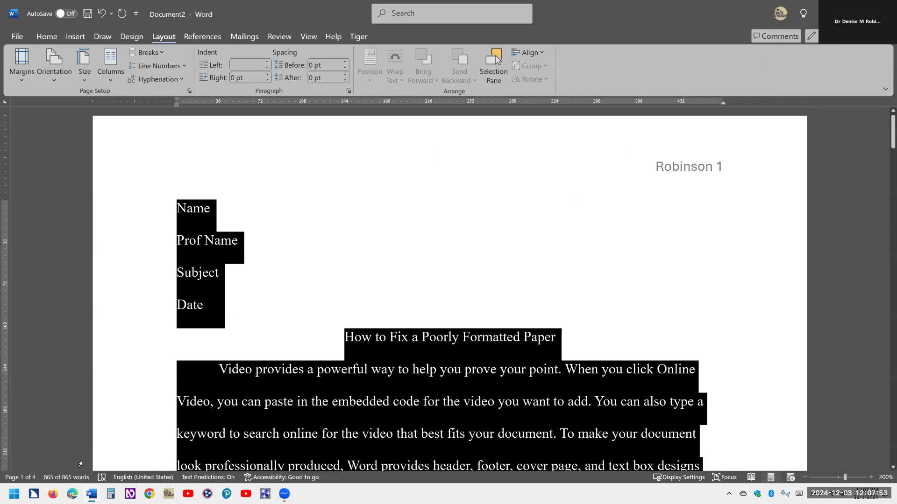
Replace the "Date" placeholder in the paper's heading block with the inserted date in the "3 December 2024" format.
key(ctrl+Home)
key(Down)
key(Down)
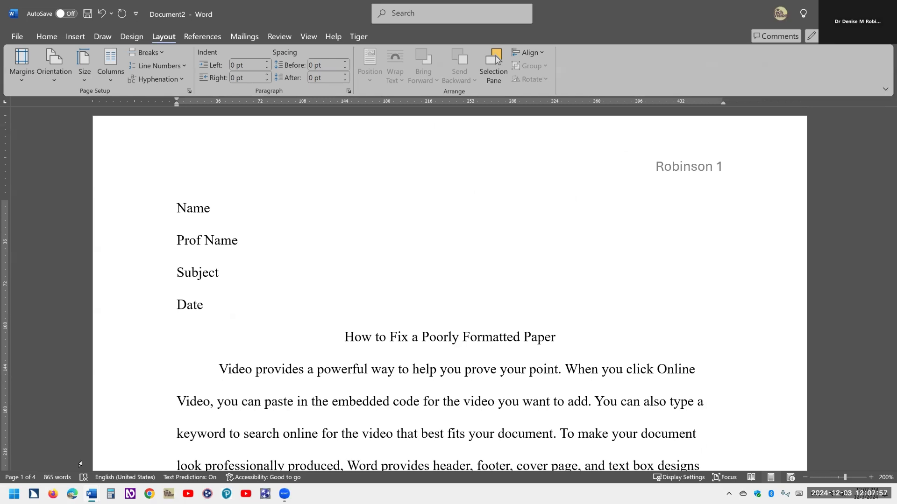
key(Down)
key(alt+n)
key(d)
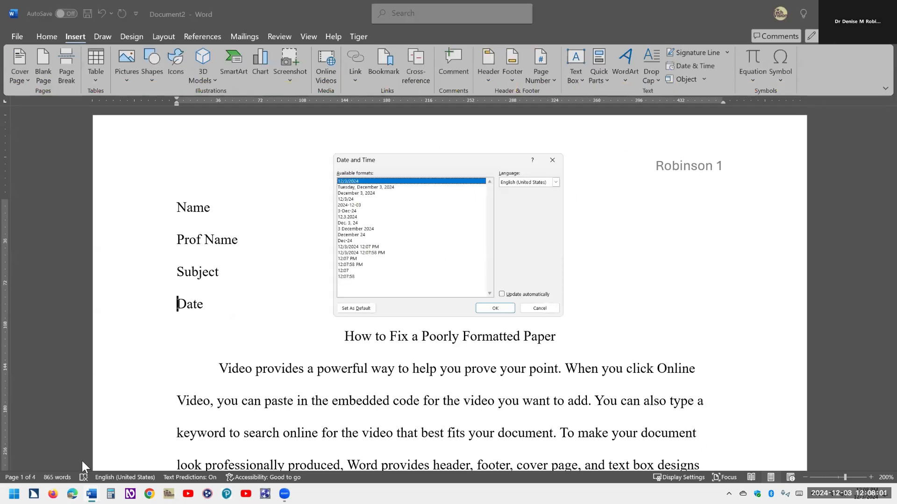
key(Down)
key(Down)
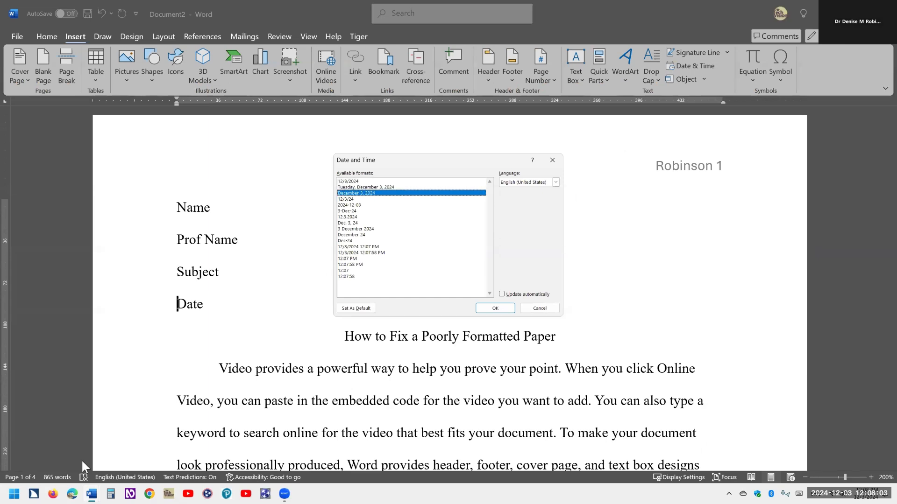
key(Down)
key(Down)
key(Down)
key(Down)
key(Down)
key(Down)
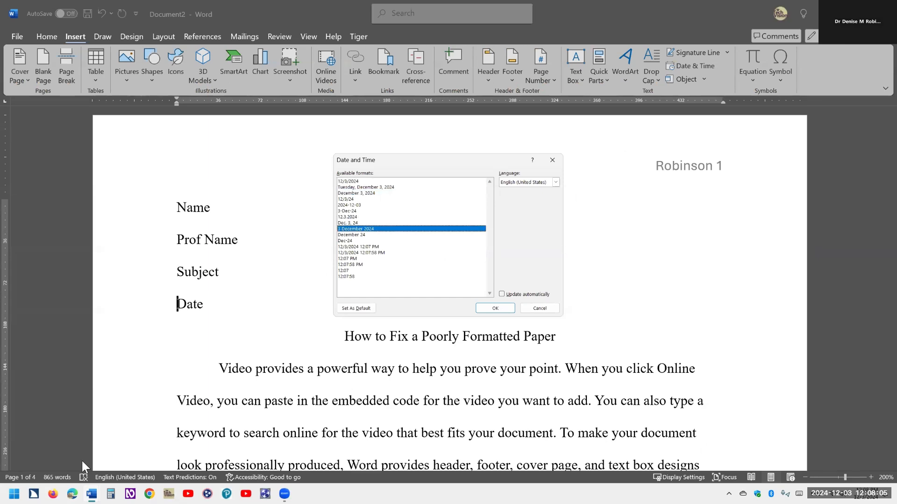
key(Return)
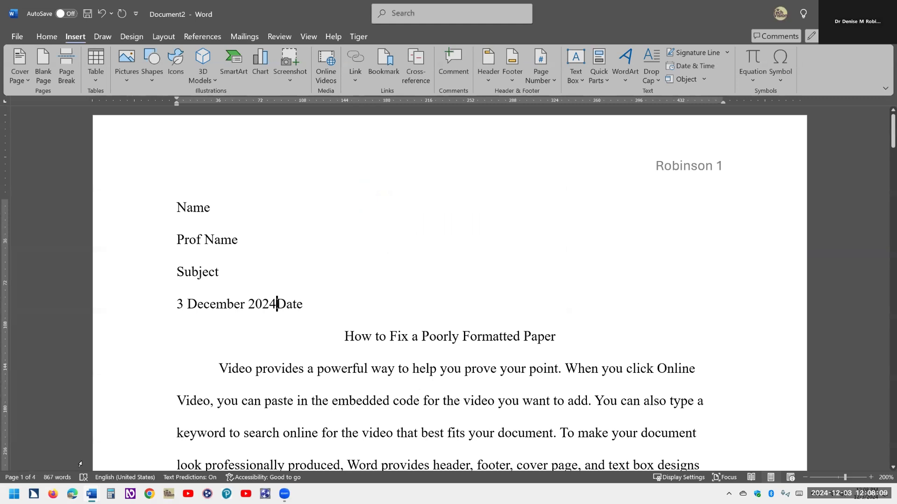
key(ctrl+Delete)
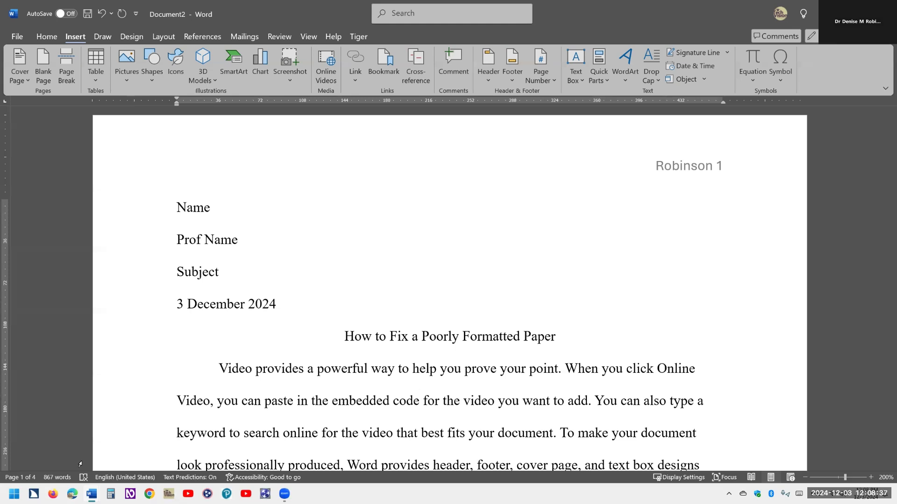
Open the page header, set all of its text to Times New Roman, and return to the document body.
key(e)
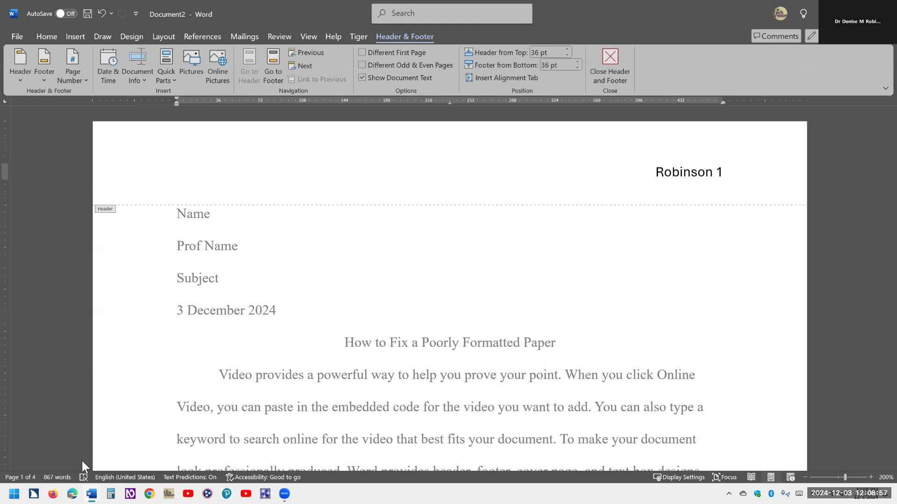
key(ctrl+a)
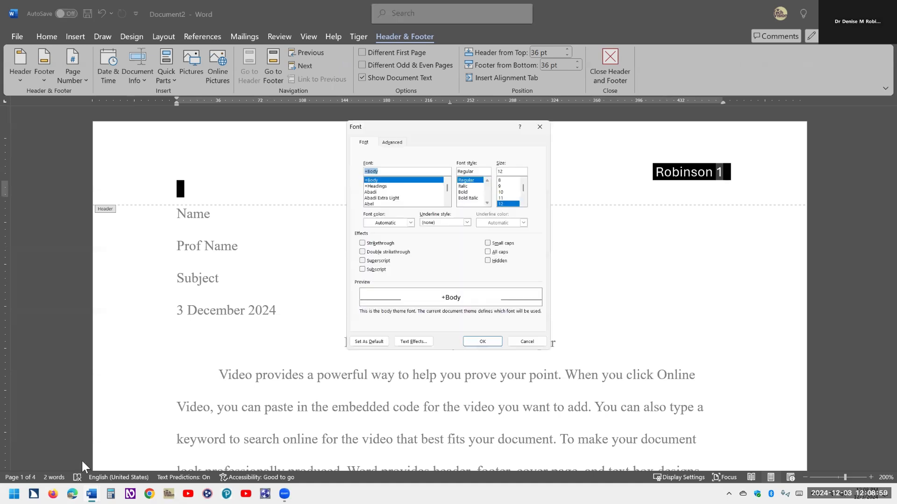
text(tim)
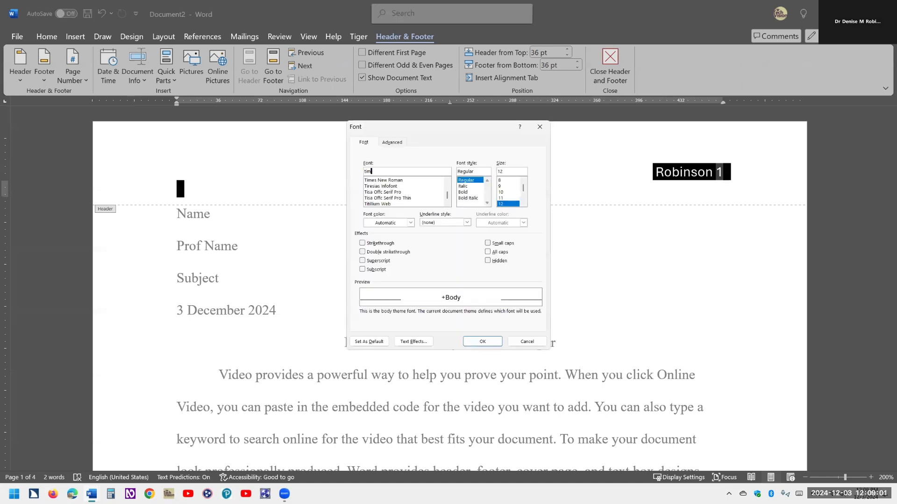
key(Return)
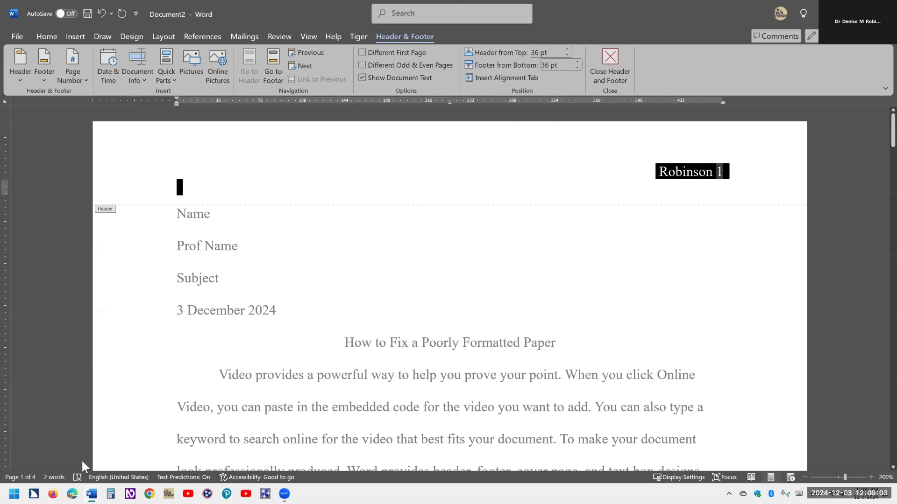
key(Up)
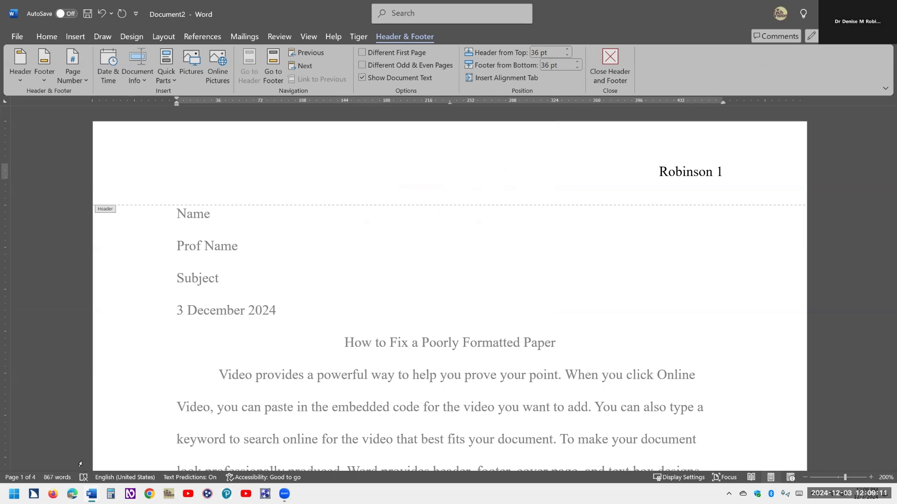
key(Escape)
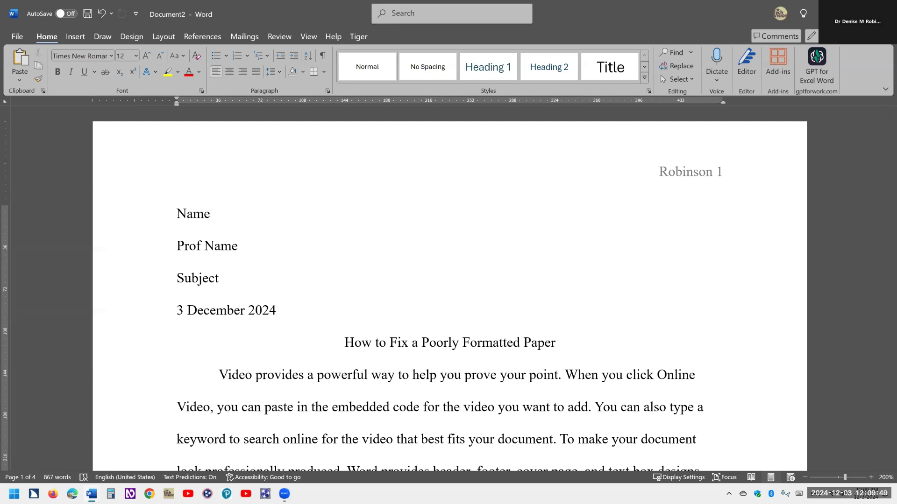
key(alt+Tab)
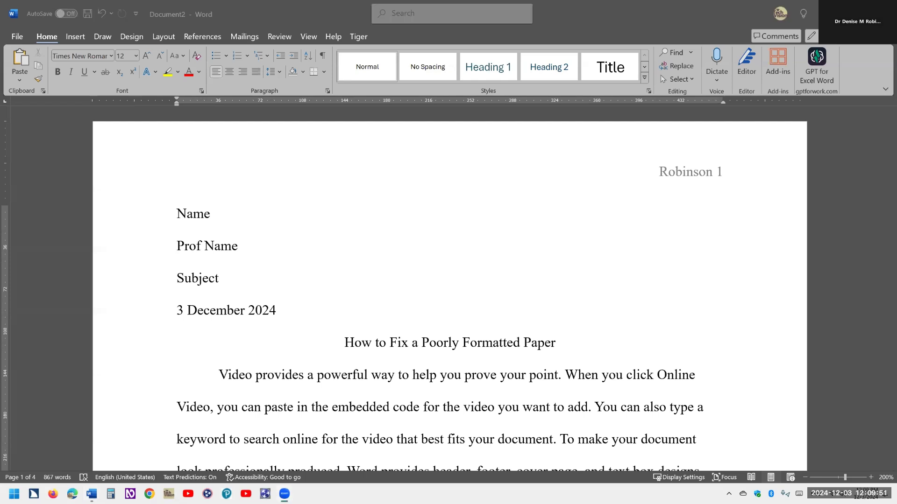